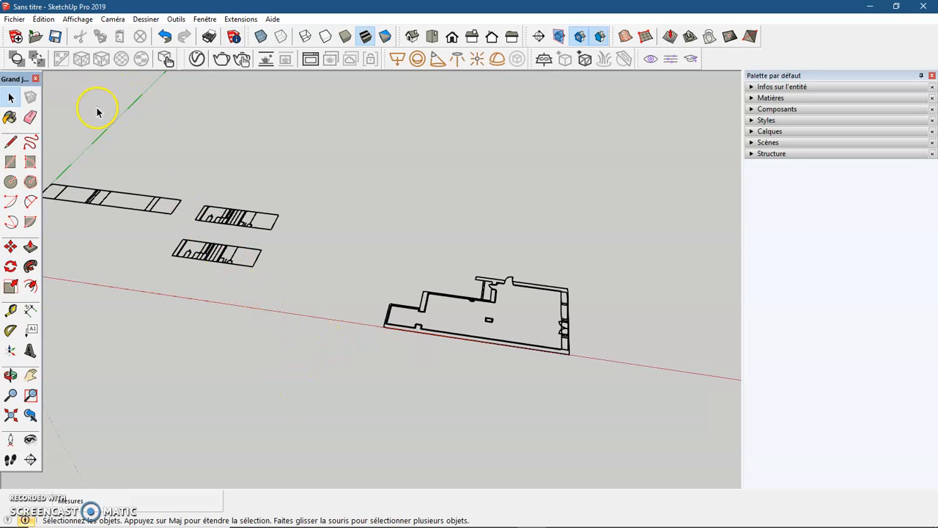
- Save the model as "Local COmmercial" in the VIDEOS SKETCHUP folder
click(16, 19)
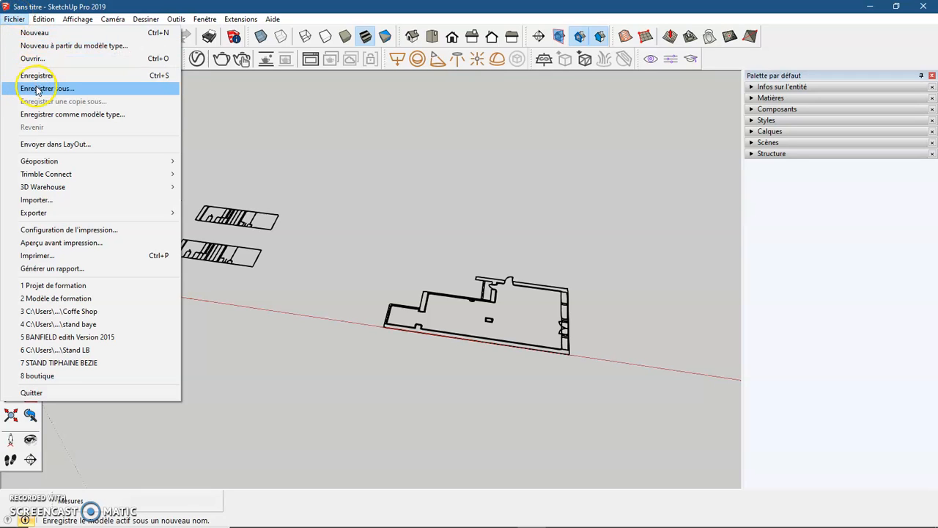
click(154, 76)
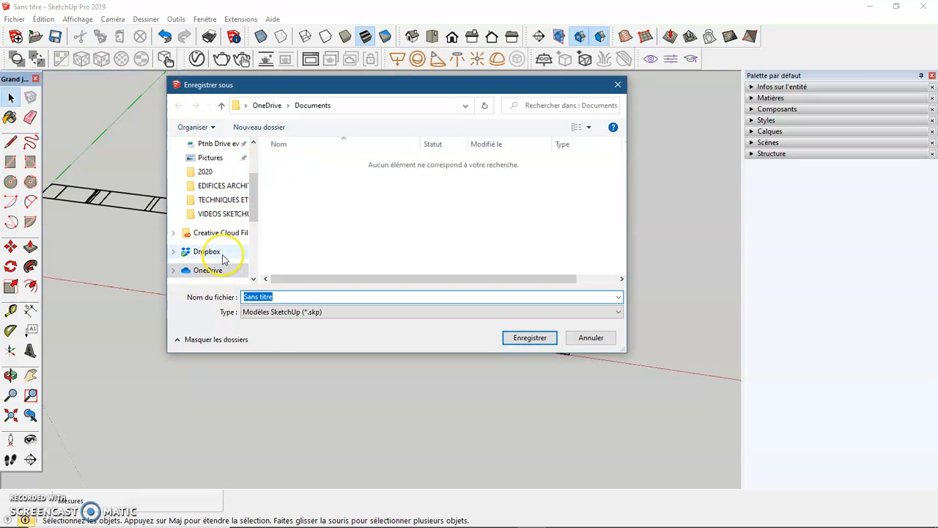
click(226, 215)
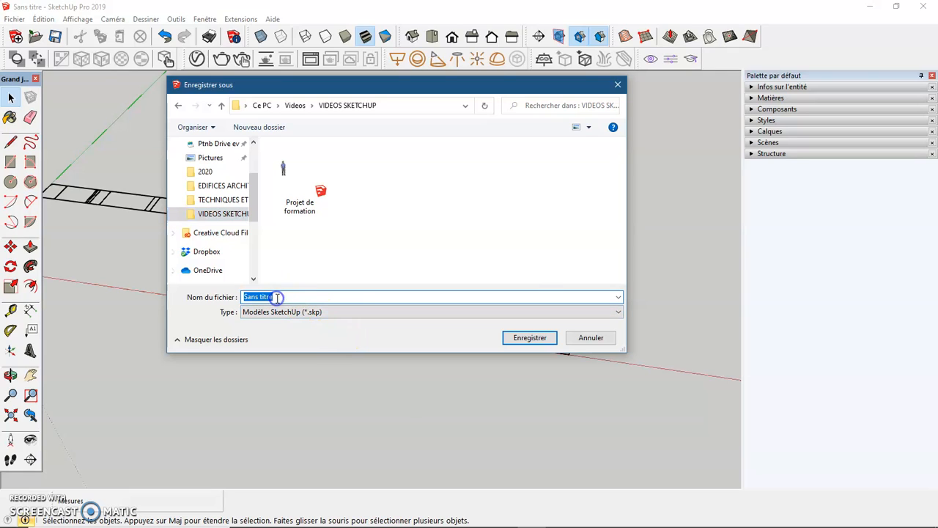
text(L)
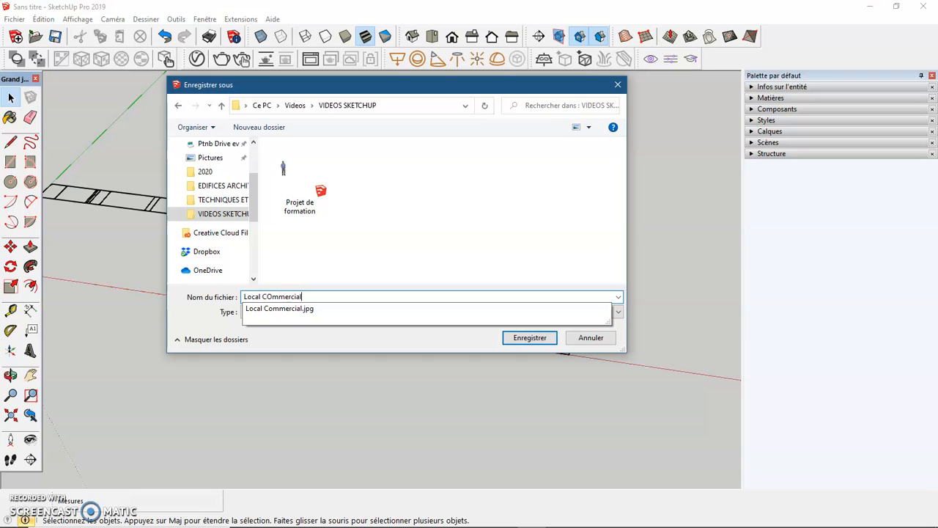
text(ocal COmmercial)
click(539, 338)
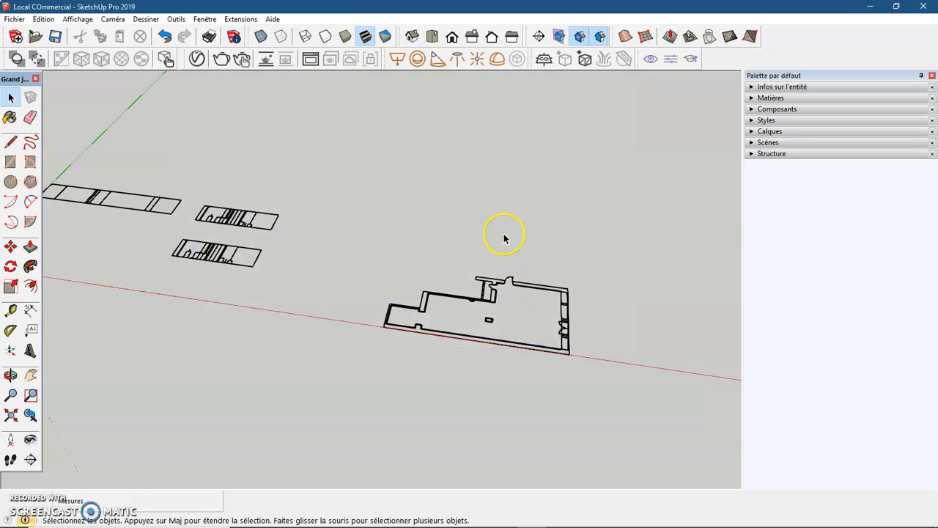
- Select the imported plan component and examine its entity information, including the available layers and its instance and definition names
scroll(504, 236, down, 1)
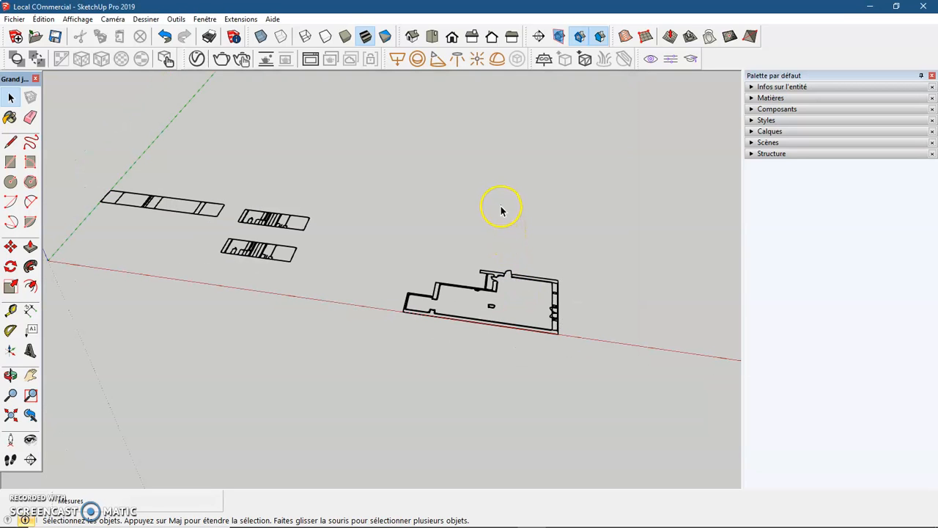
click(494, 278)
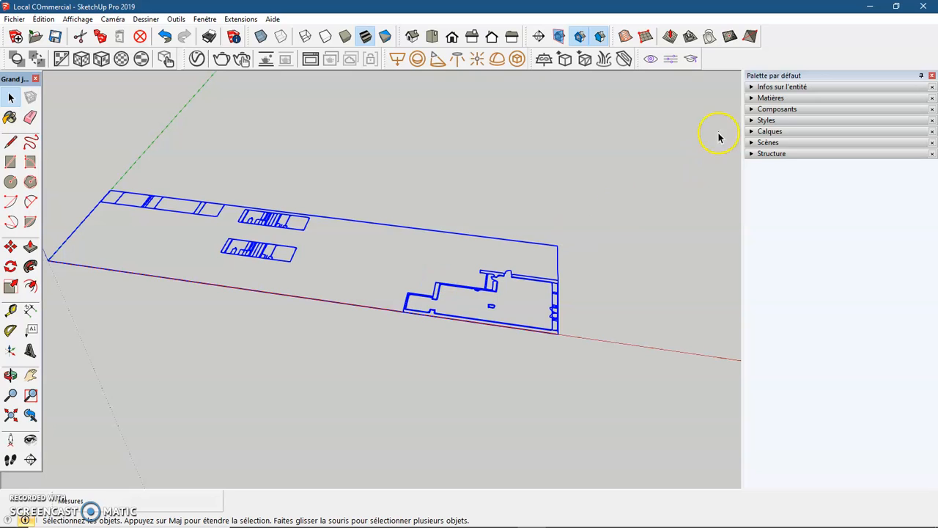
click(758, 88)
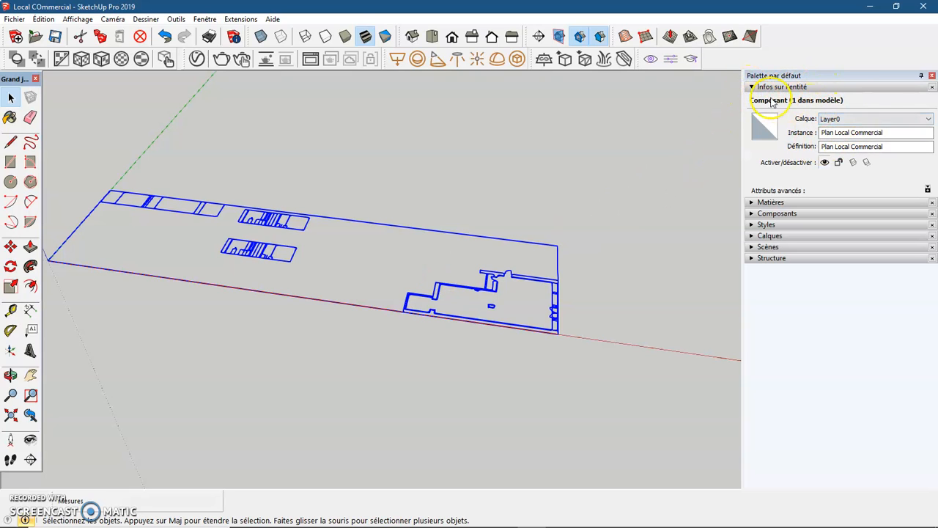
click(865, 119)
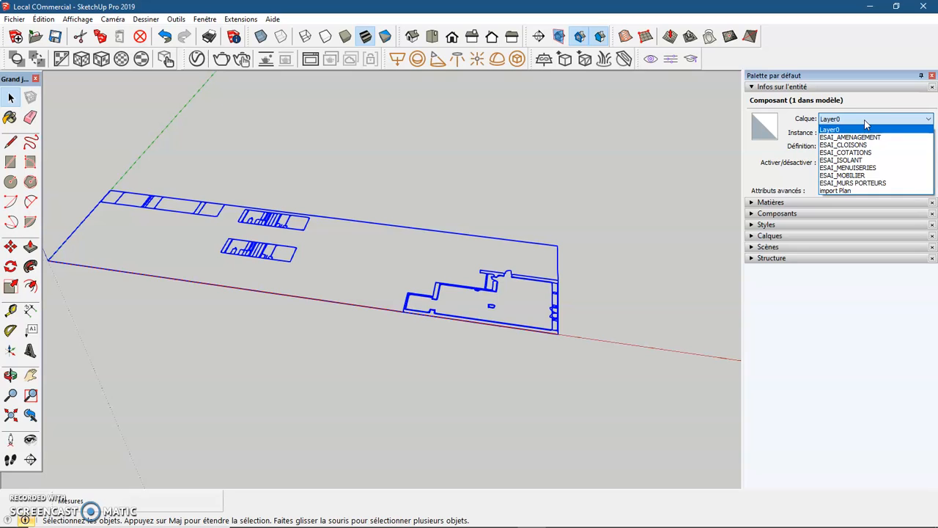
click(866, 124)
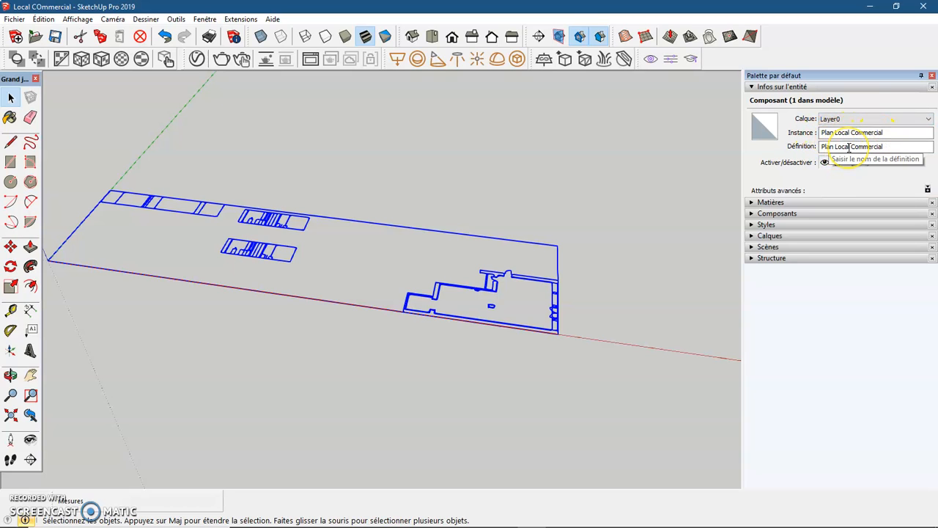
click(855, 132)
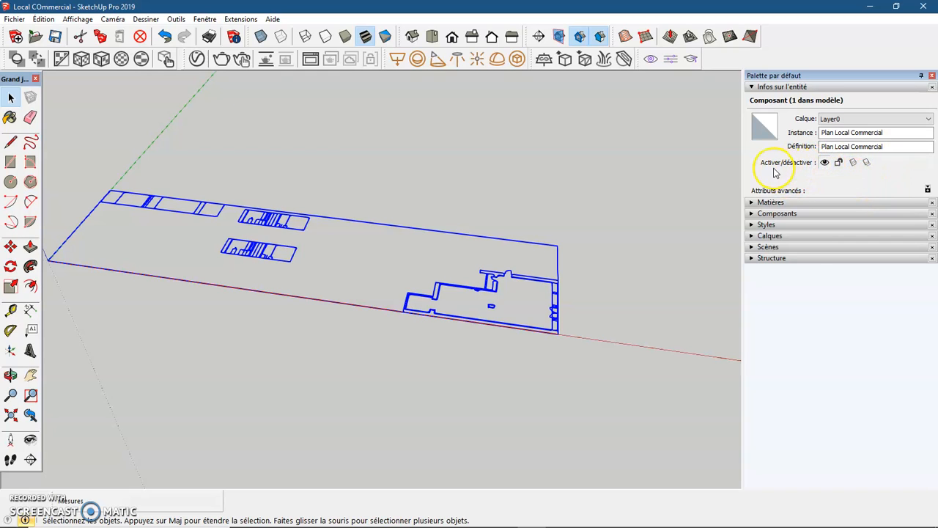
- Lock the Plan Local Commercial component and unlock it again
click(838, 164)
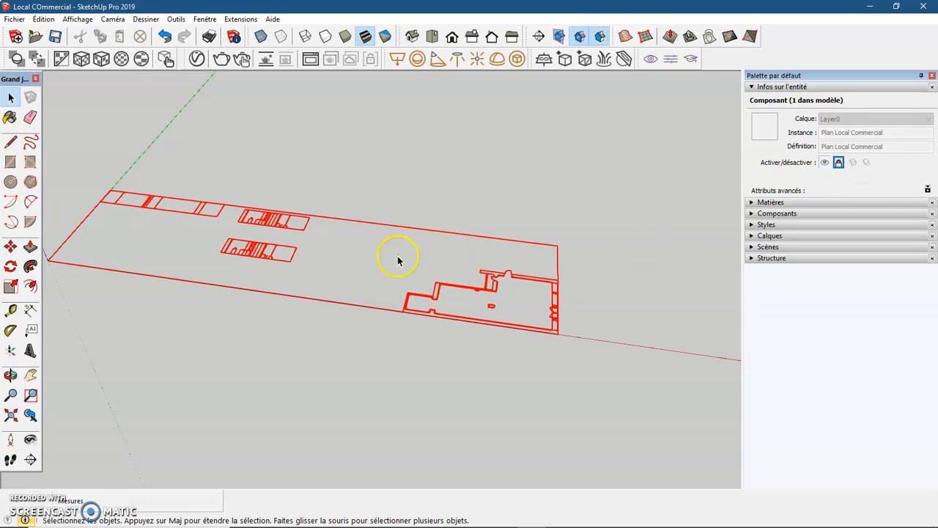
scroll(518, 255, down, 3)
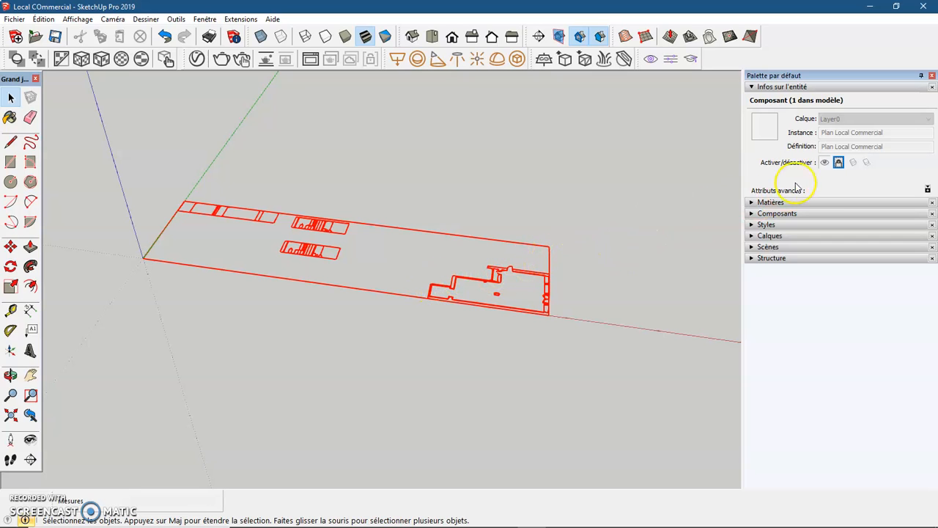
click(840, 163)
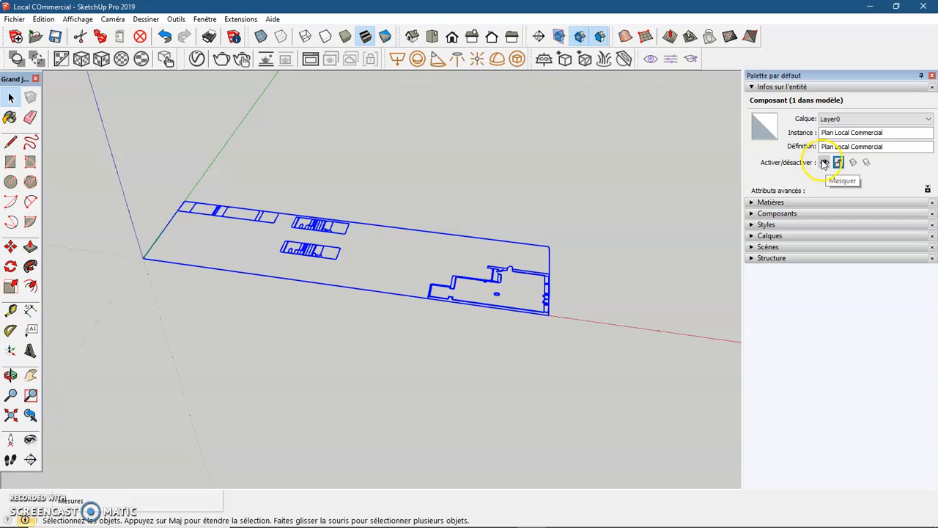
- Hide the Plan Local Commercial component and look up the commands for revealing hidden geometry
click(824, 163)
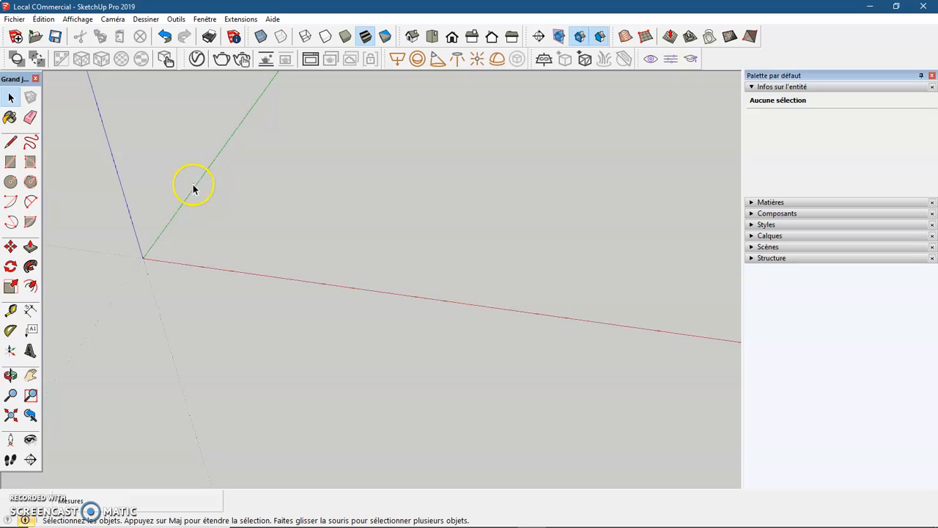
click(76, 20)
click(44, 20)
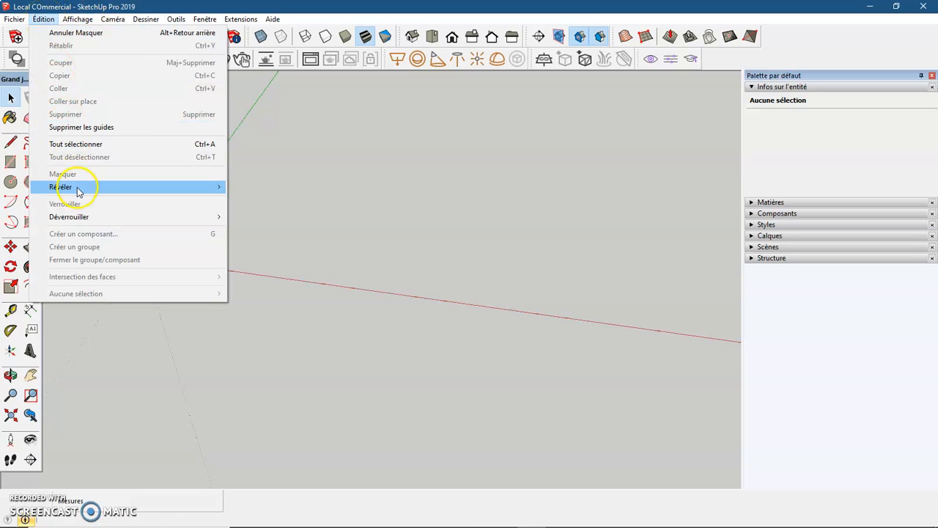
mouse_move(187, 187)
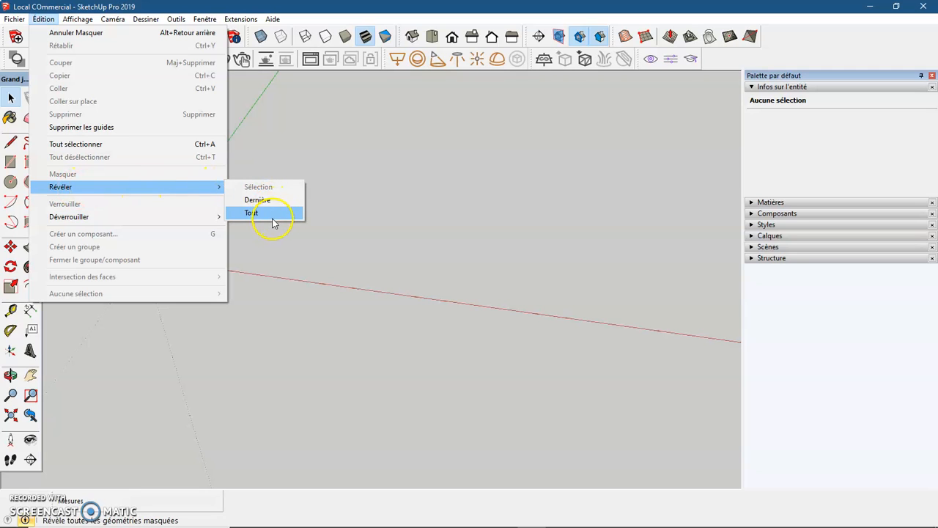
click(280, 151)
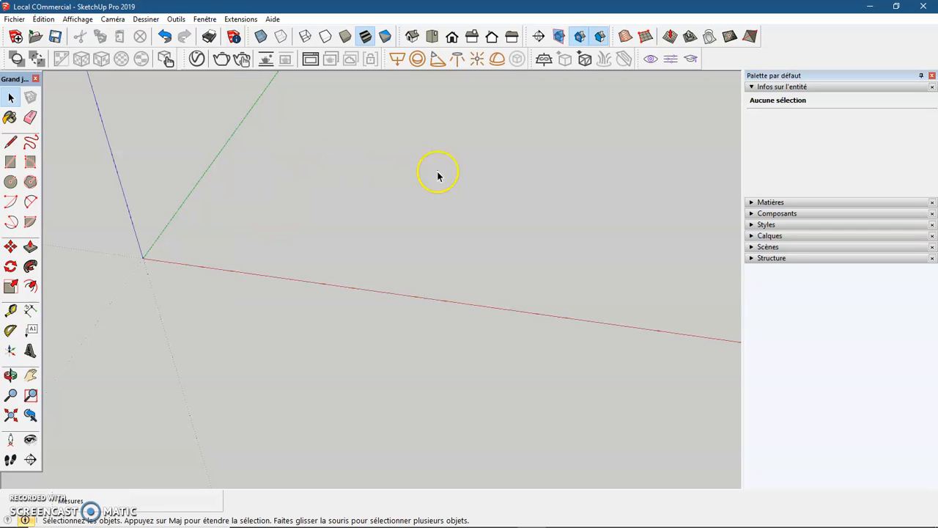
- Reveal the hidden Plan Local Commercial component through the model structure, and clear the selection
click(752, 258)
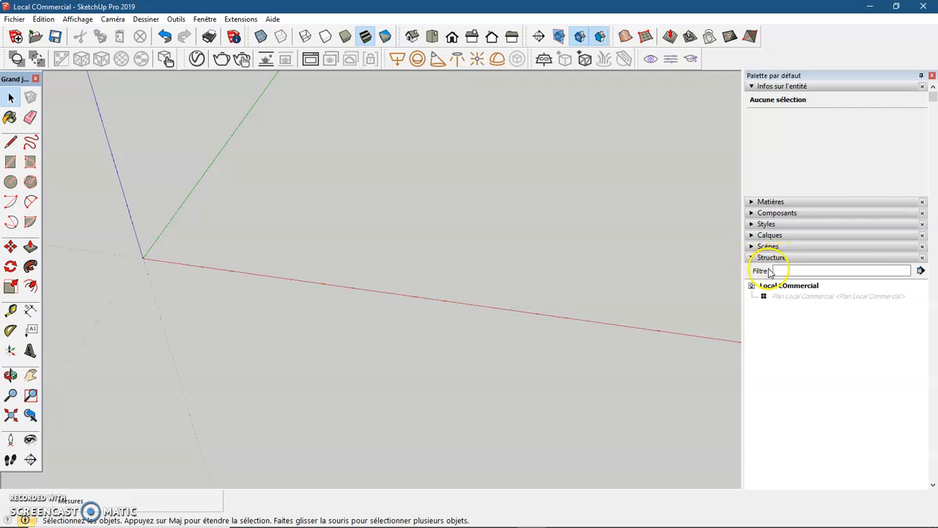
click(797, 270)
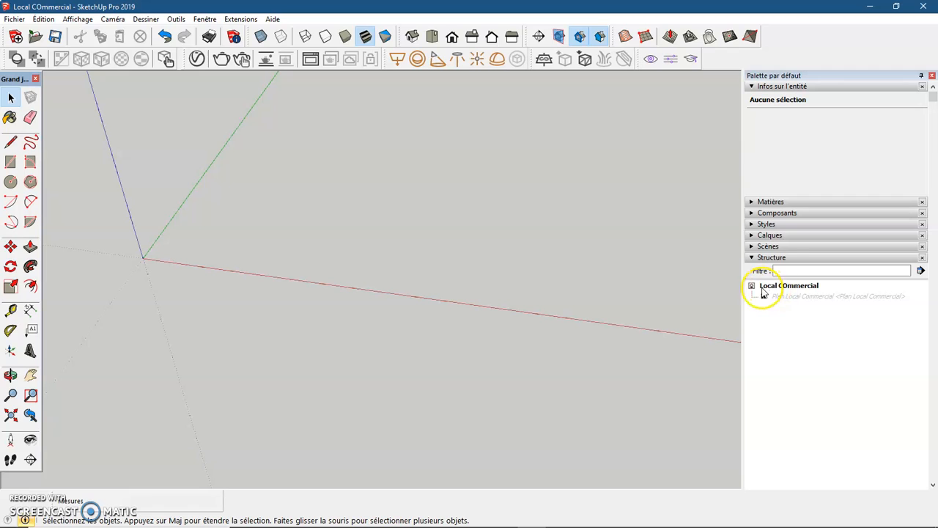
click(783, 297)
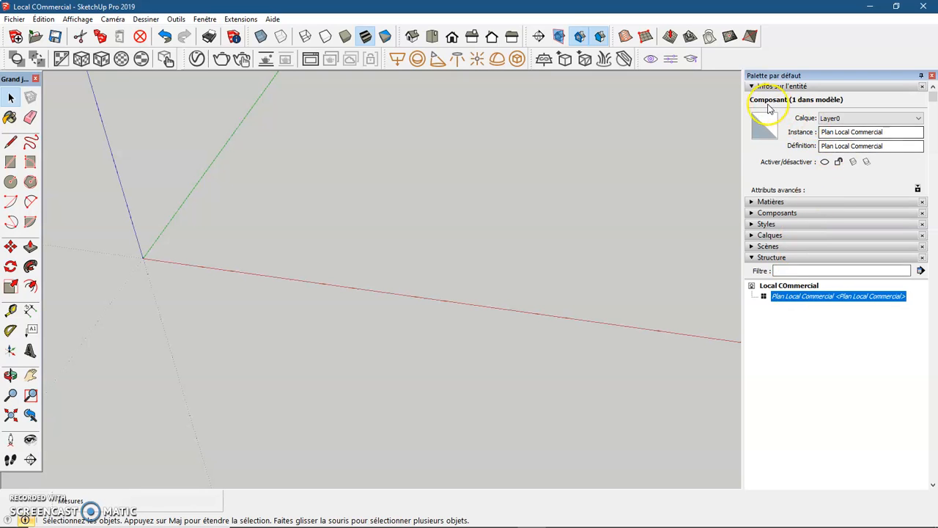
right_click(810, 298)
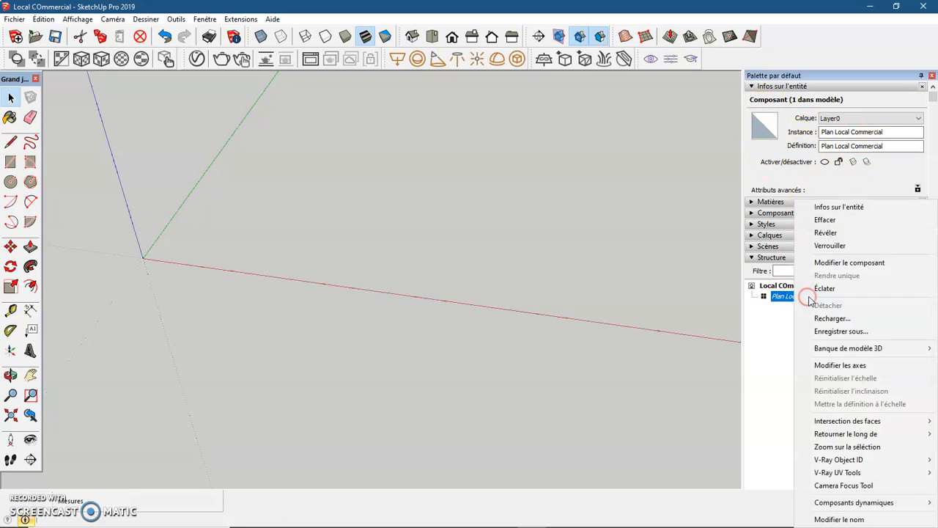
click(830, 232)
click(385, 373)
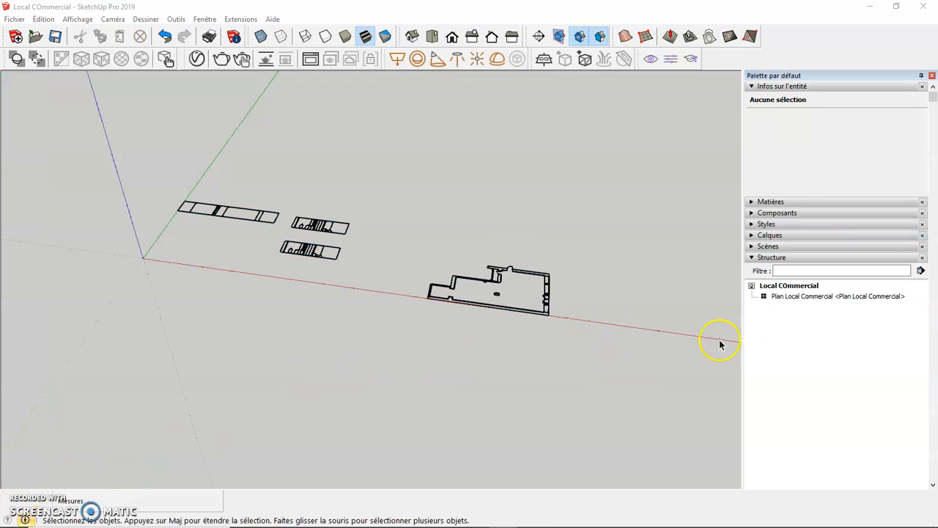
- Select the plan component from the model structure to view its extent, and deselect it
click(795, 297)
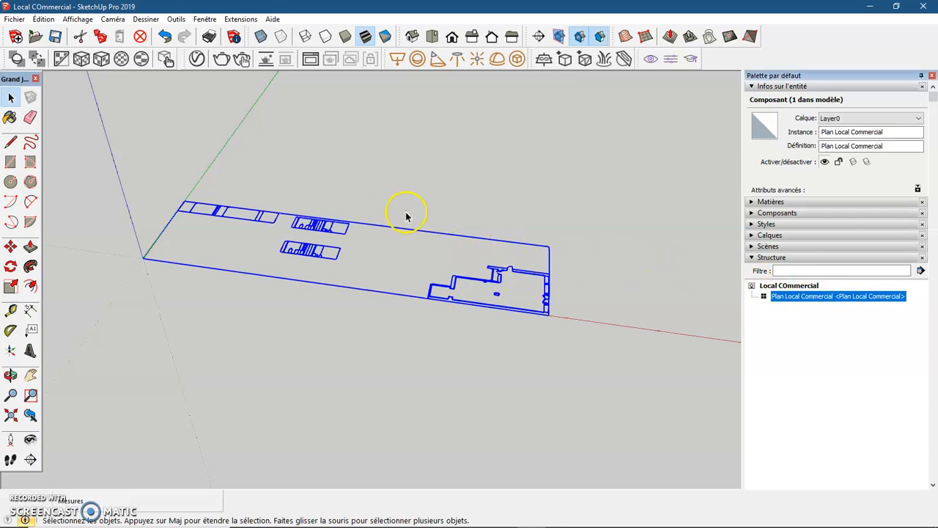
scroll(366, 201, up, 4)
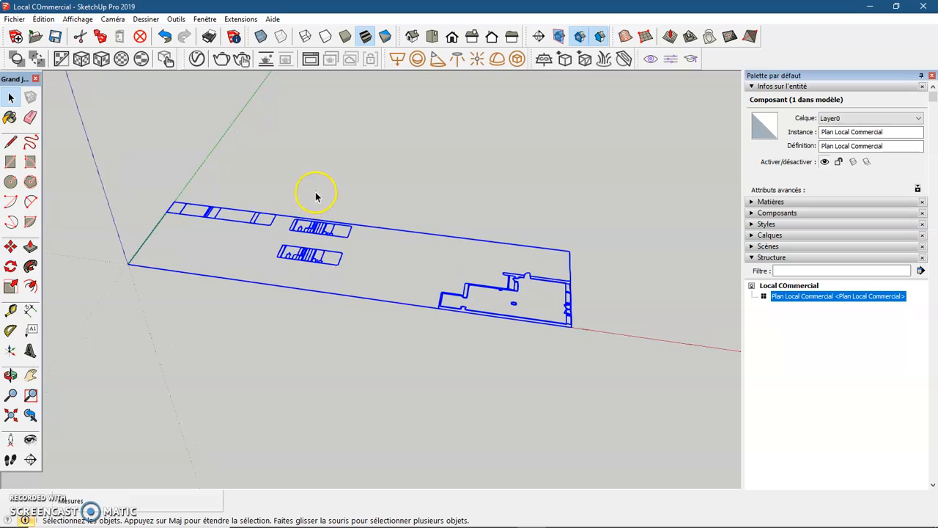
click(431, 199)
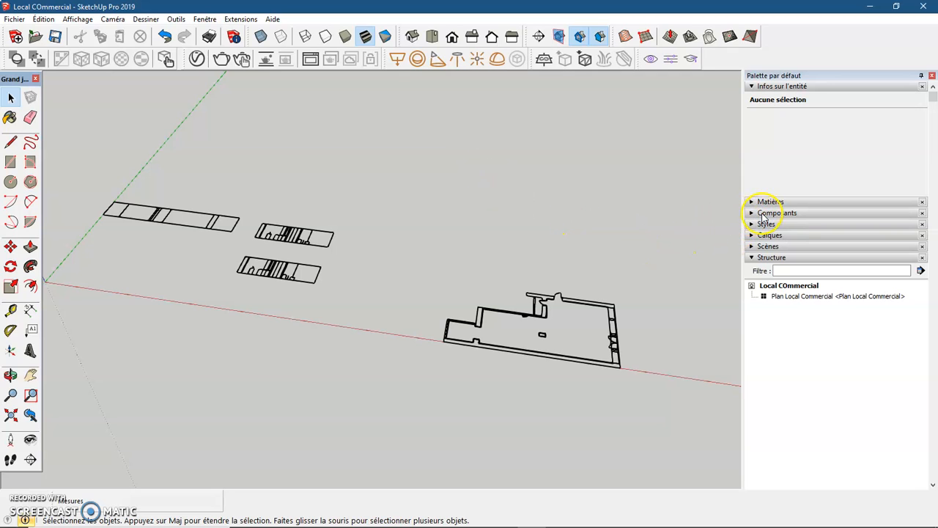
- Turn on the visibility of the "import Plan" layer to show the plan image
click(751, 235)
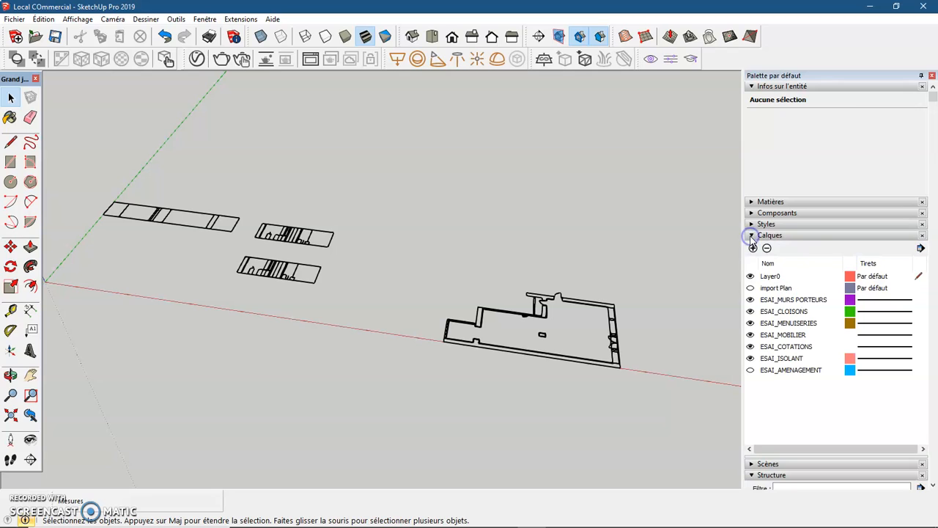
click(750, 289)
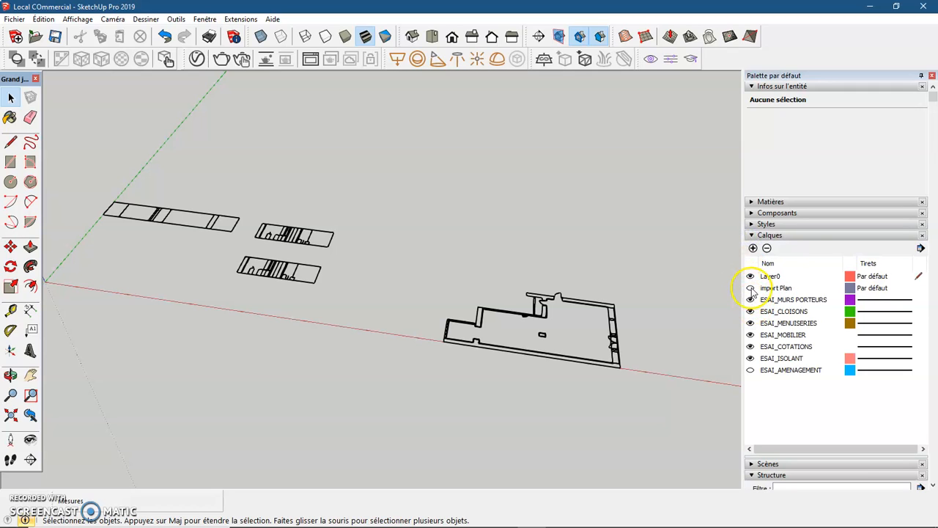
click(750, 288)
click(799, 288)
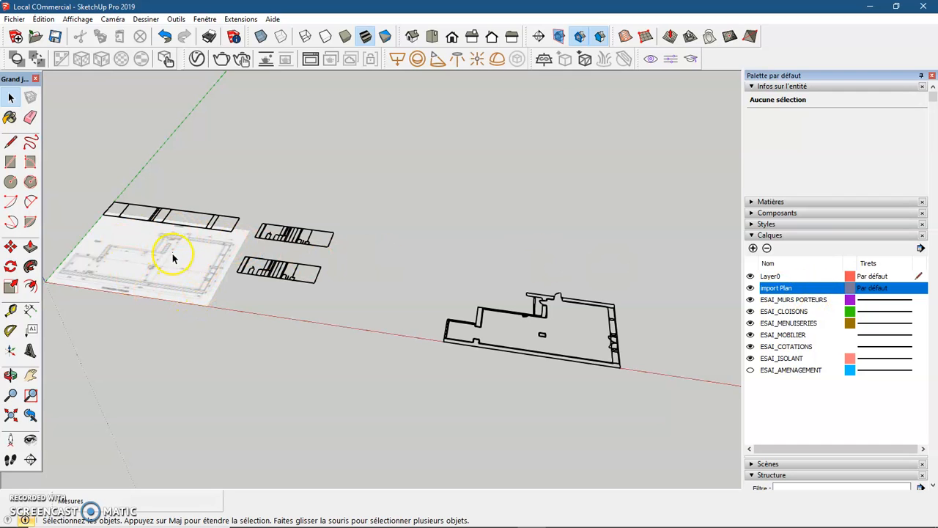
scroll(177, 266, down, 2)
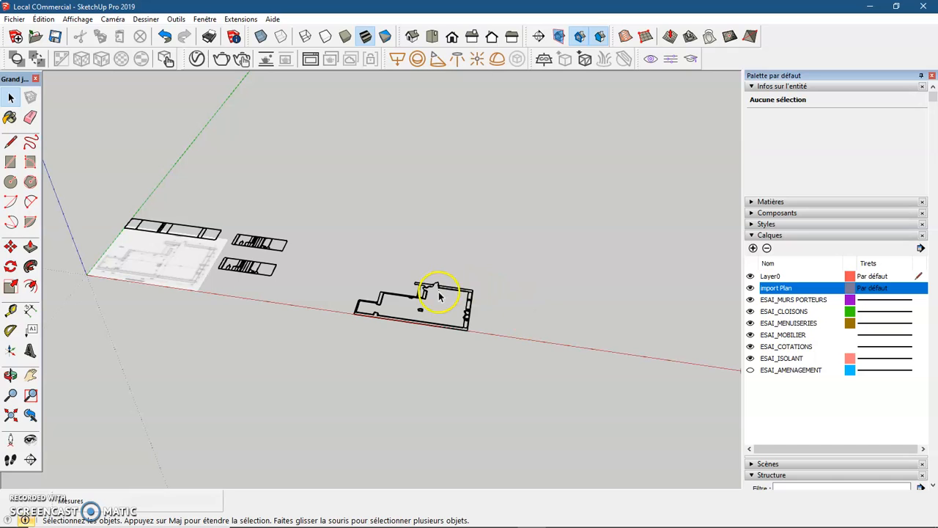
- Move the Plan Local Commercial component by the outer end corner of its party wall onto the matching corner of the plan image
click(439, 291)
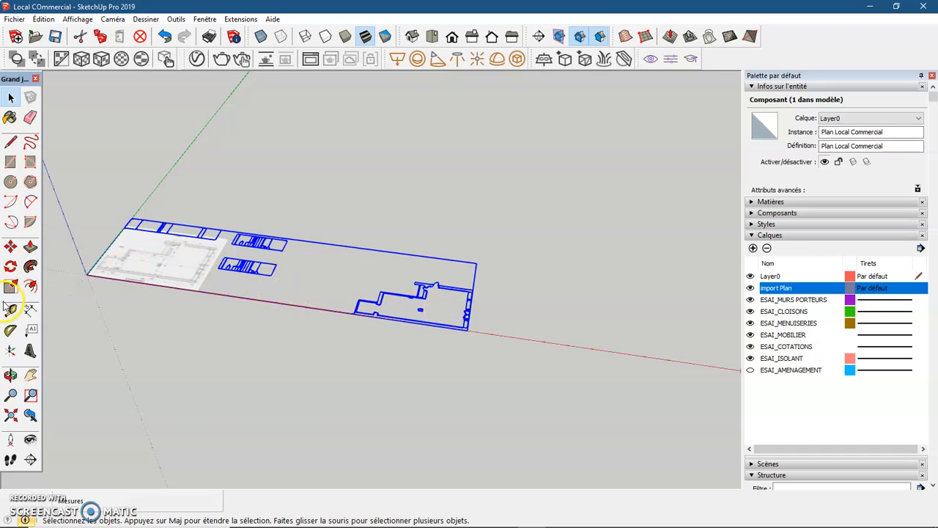
click(14, 251)
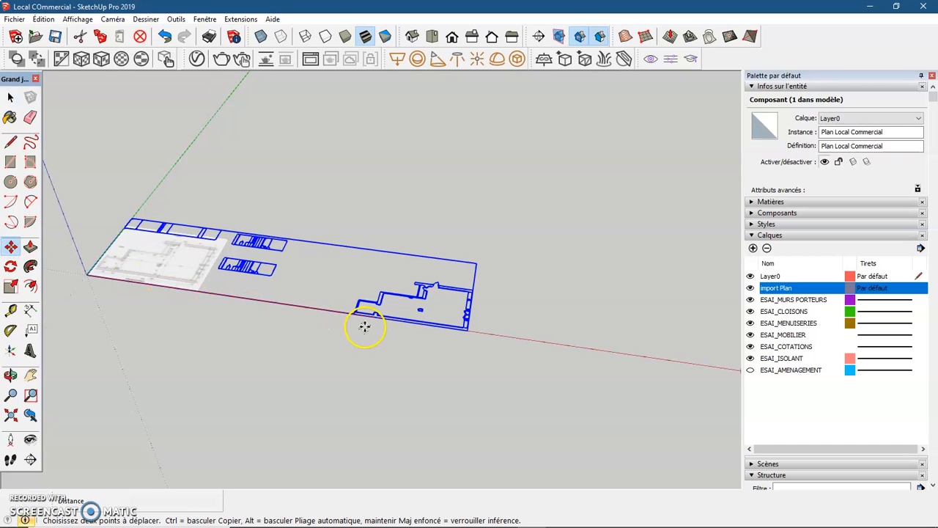
scroll(365, 326, up, 8)
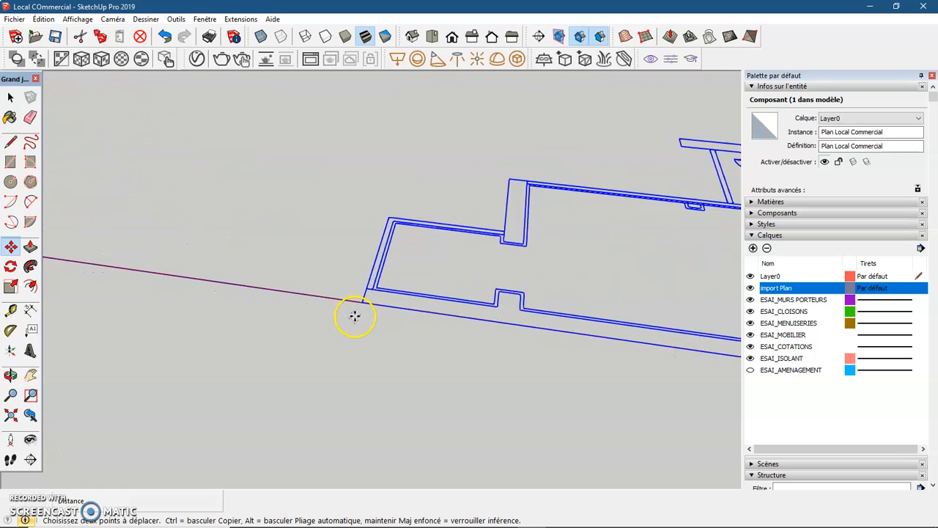
scroll(354, 315, up, 2)
click(364, 298)
scroll(363, 298, down, 6)
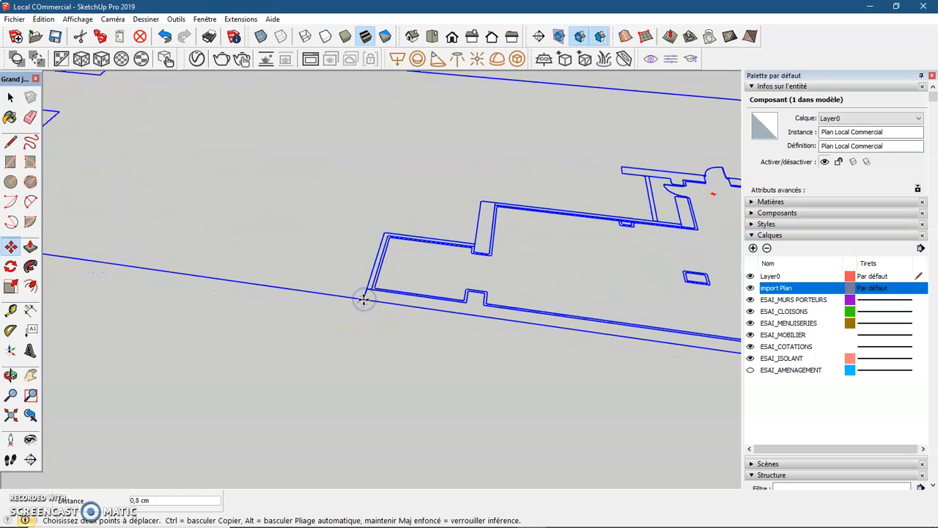
scroll(364, 299, down, 3)
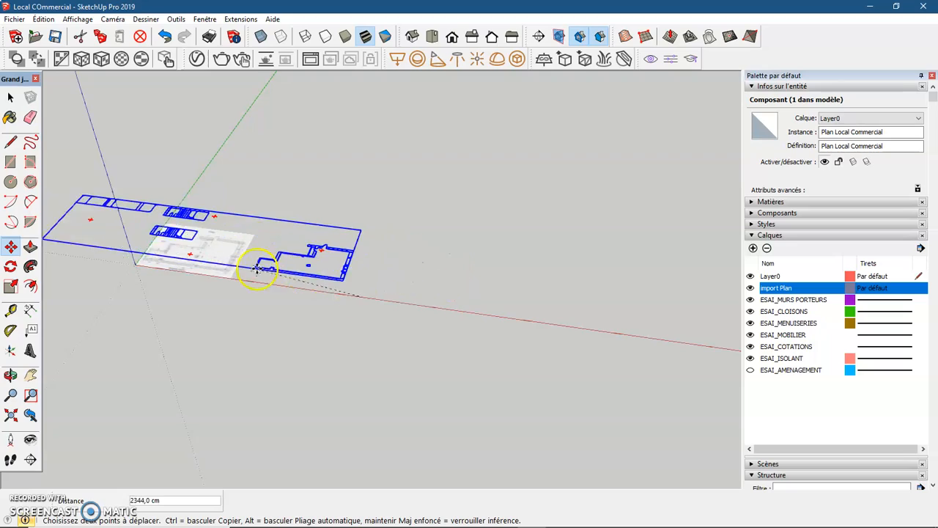
scroll(143, 260, up, 8)
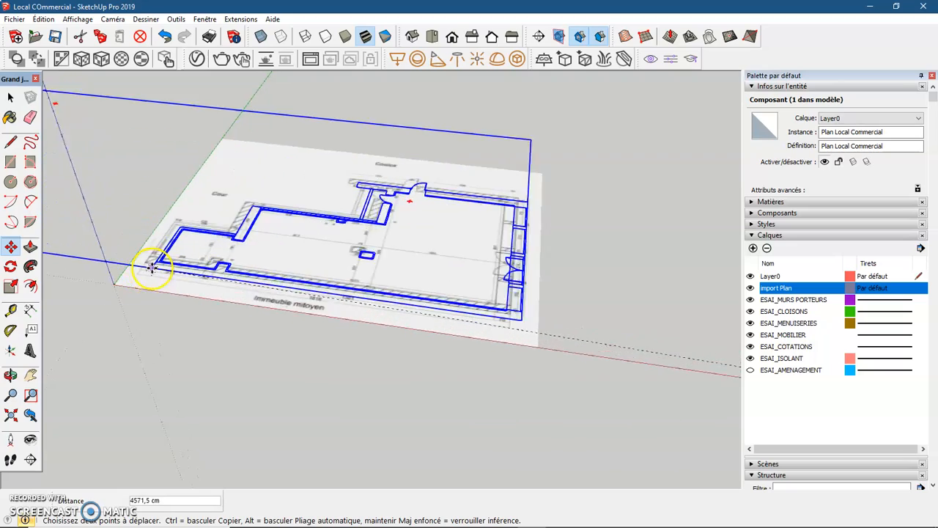
scroll(151, 264, up, 4)
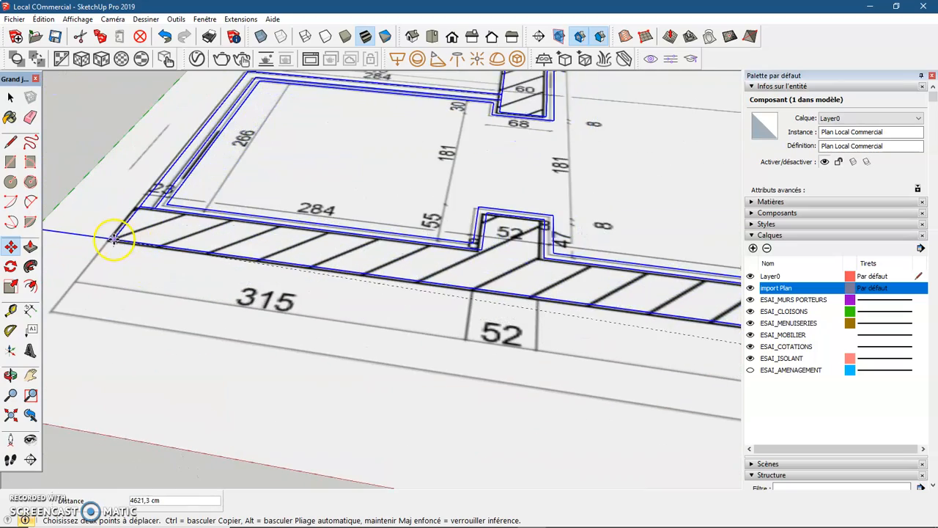
scroll(110, 240, up, 4)
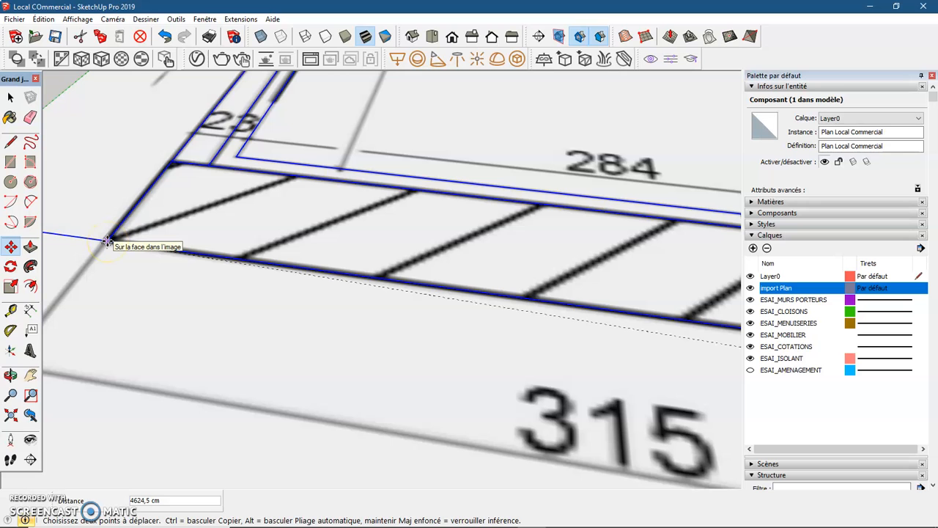
click(107, 240)
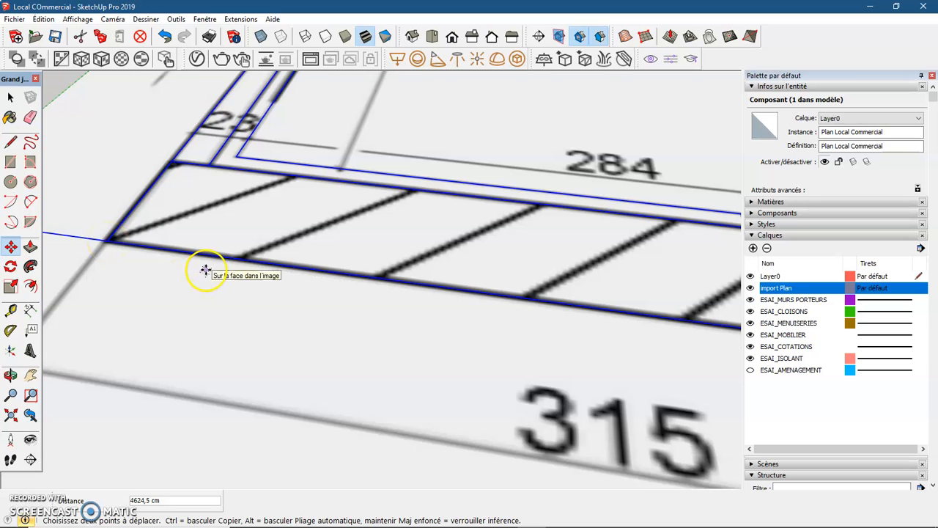
- Clear the selection and examine how the plan linework lines up with the walls on the image
scroll(205, 270, down, 6)
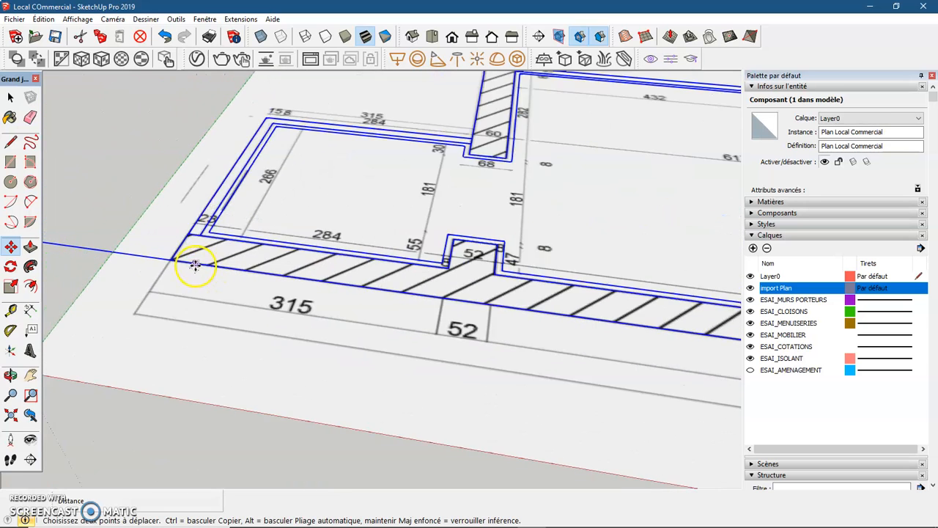
scroll(195, 266, down, 4)
middle_drag(237, 294, 255, 404)
key(ctrl+t)
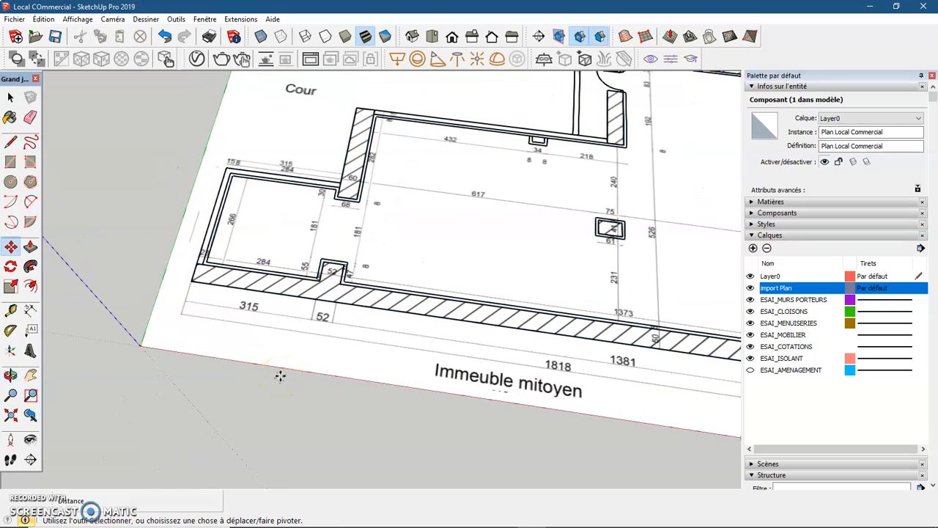
key(space)
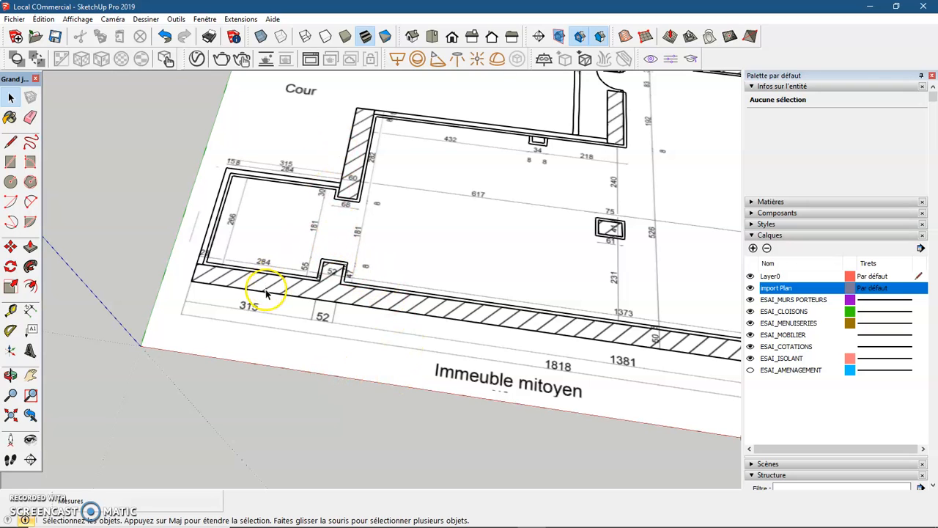
scroll(311, 303, down, 2)
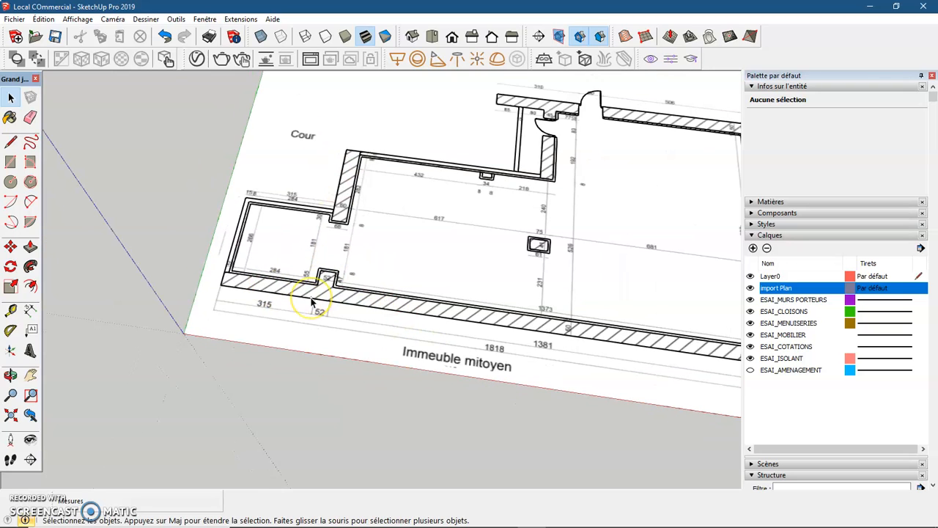
middle_drag(388, 266, 437, 198)
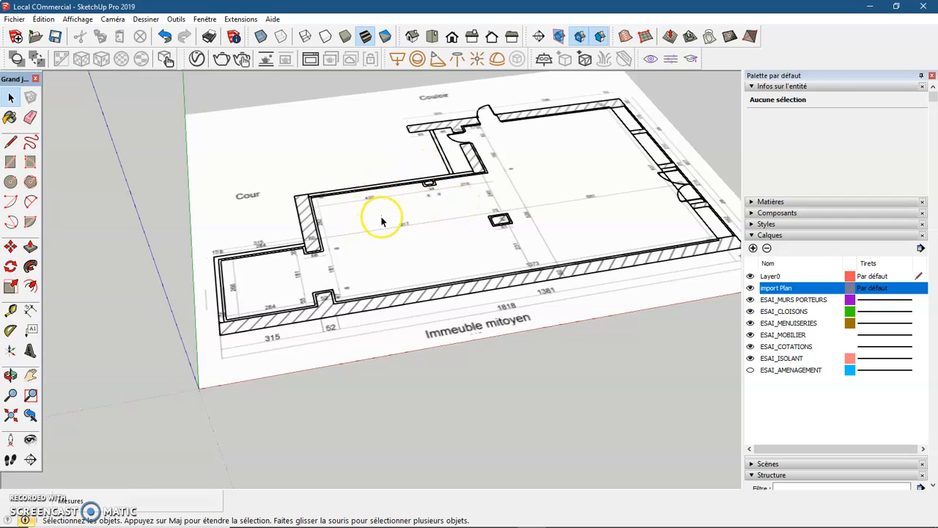
scroll(465, 184, down, 2)
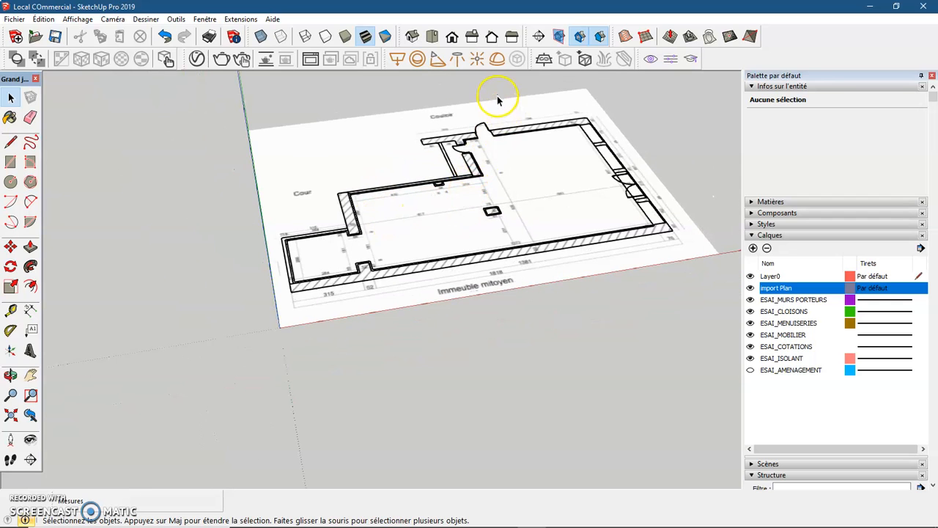
scroll(497, 102, up, 3)
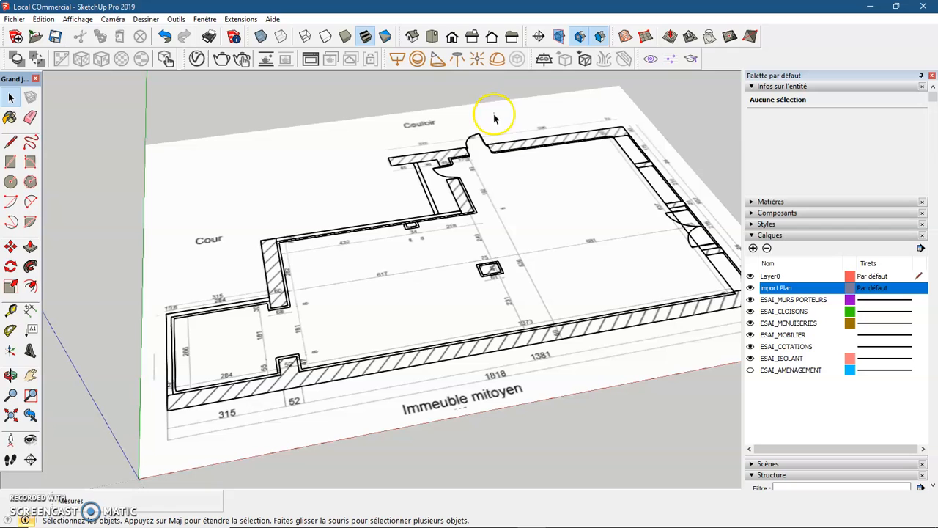
- Lock the Plan Local Commercial component against changes, and clear the selection
click(503, 152)
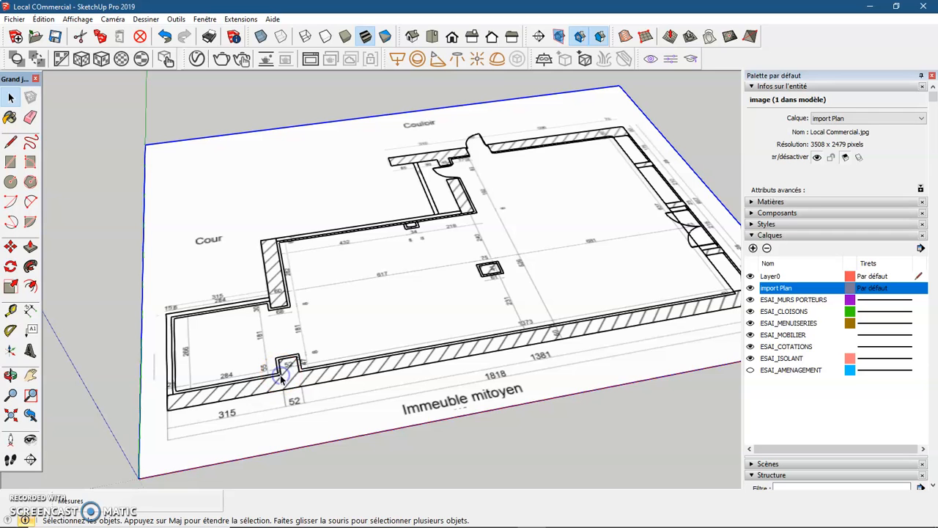
scroll(281, 376, down, 6)
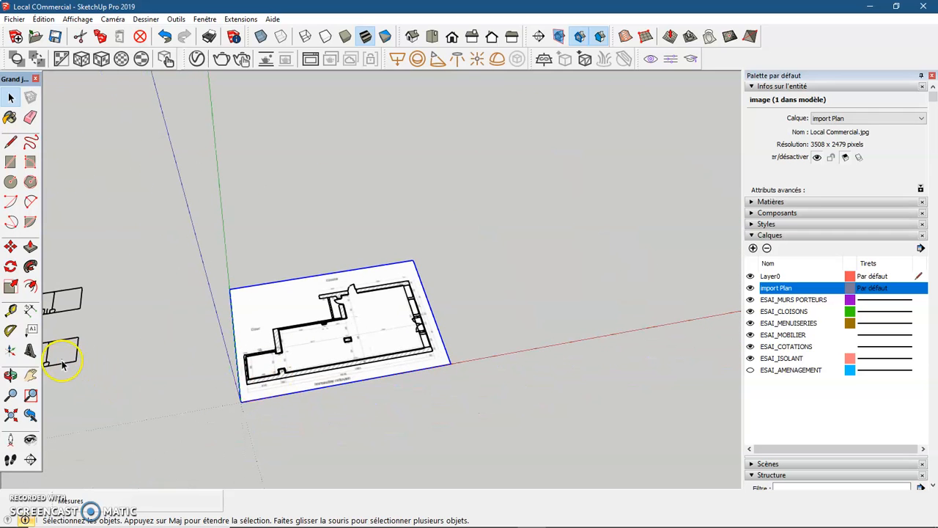
click(62, 365)
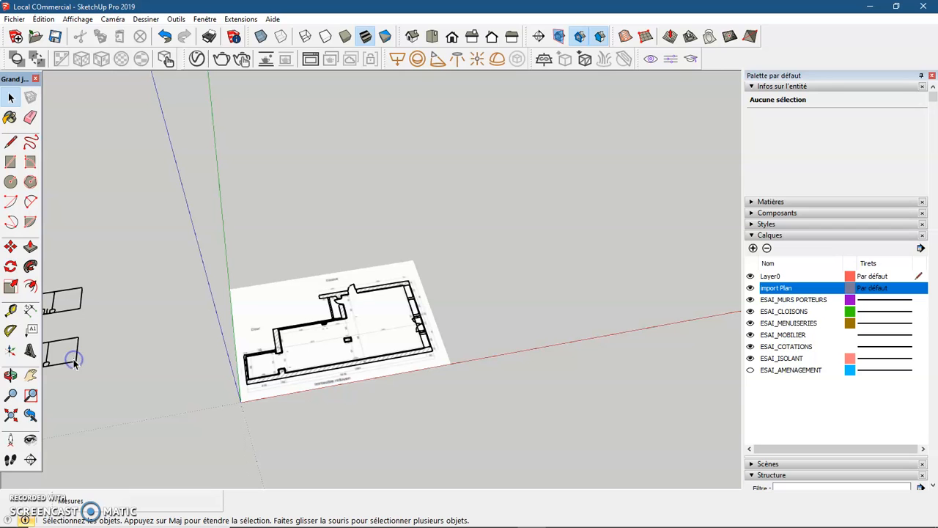
click(66, 344)
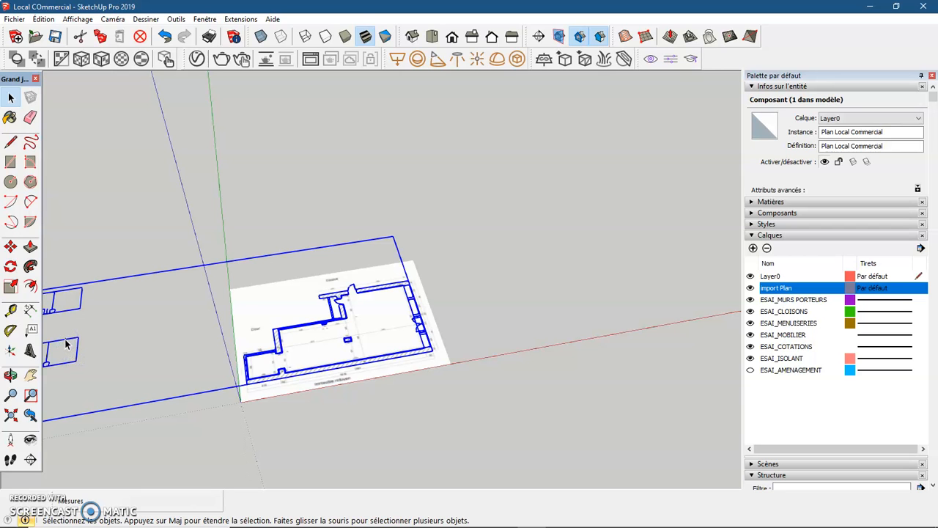
right_click(66, 343)
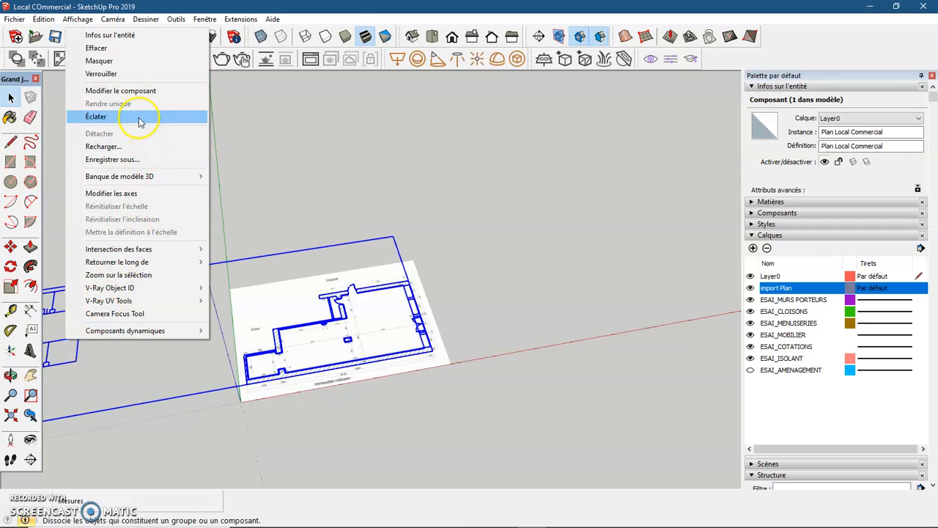
click(138, 74)
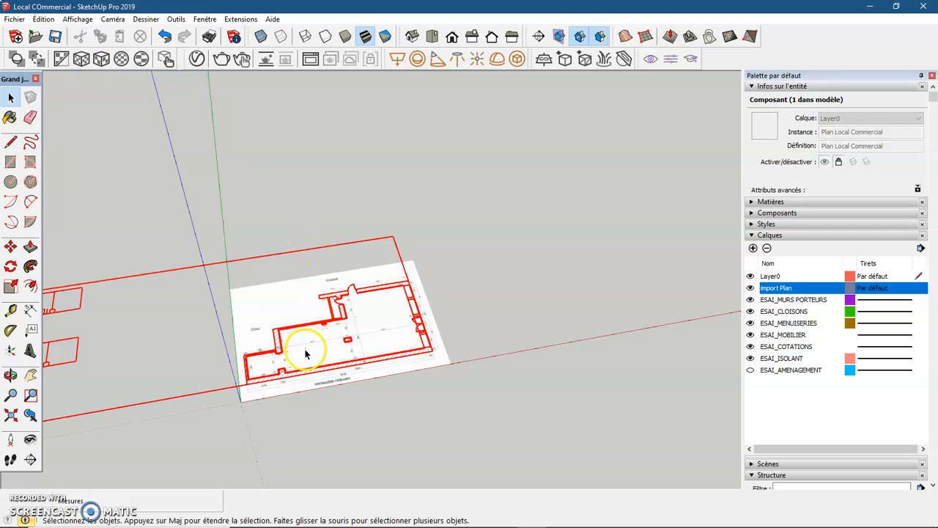
click(349, 420)
- Add a layer named PROJET and make it the active layer
scroll(260, 350, up, 5)
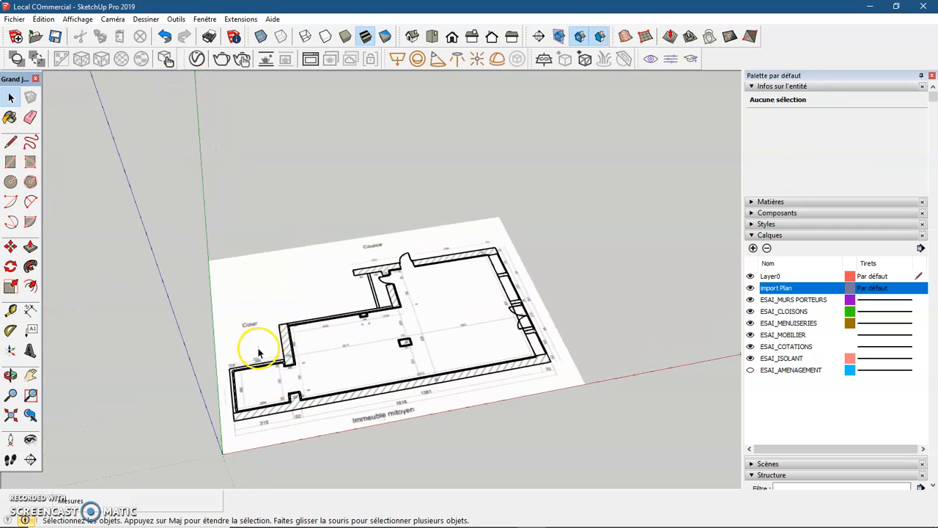
scroll(259, 354, up, 3)
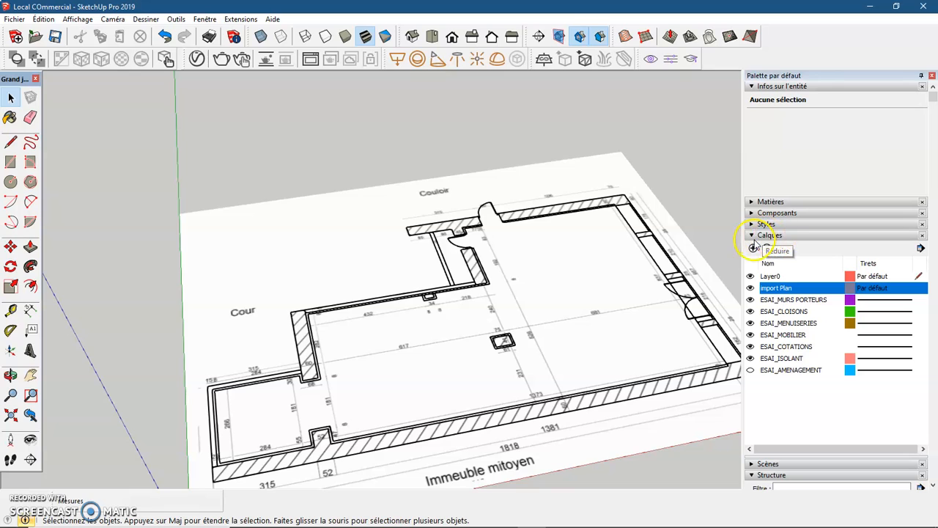
click(754, 249)
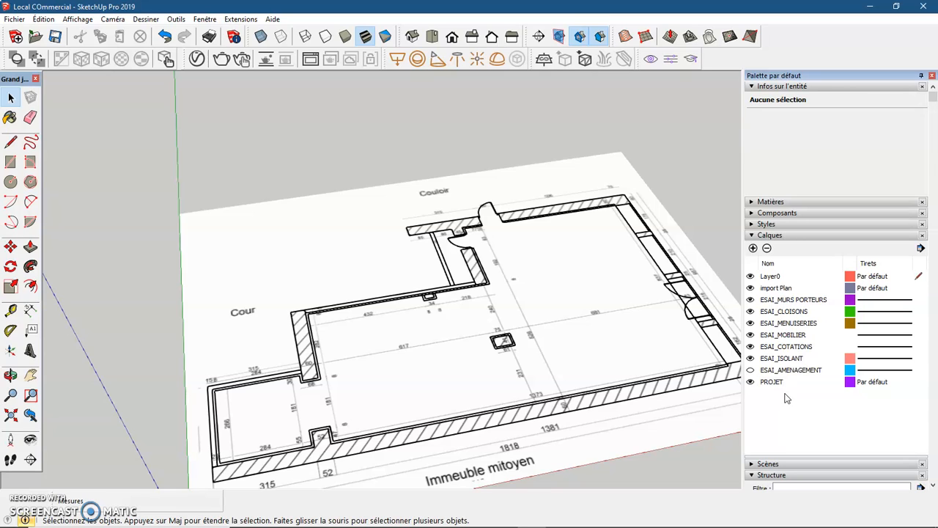
click(921, 382)
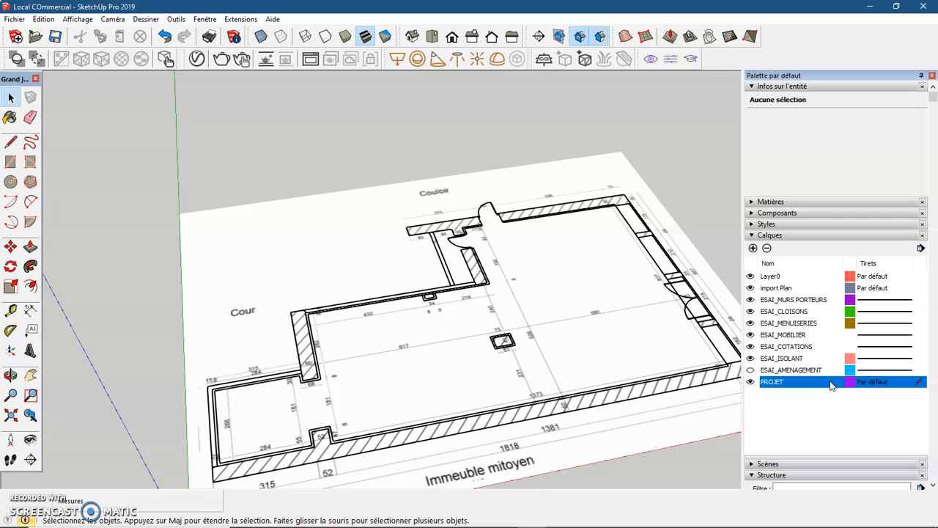
- With the Line tool, trace the party wall's short outer end and its inner face around the 52 cm projection
scroll(661, 408, down, 6)
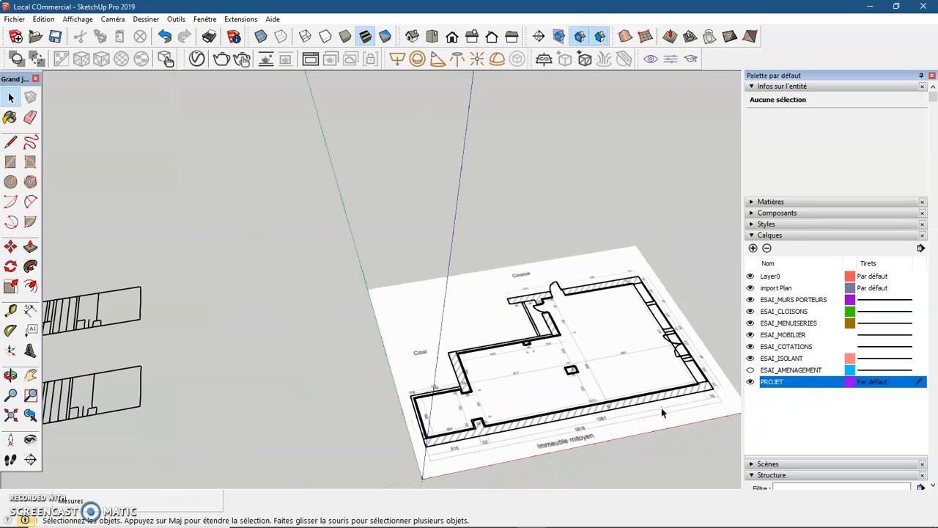
scroll(705, 441, up, 5)
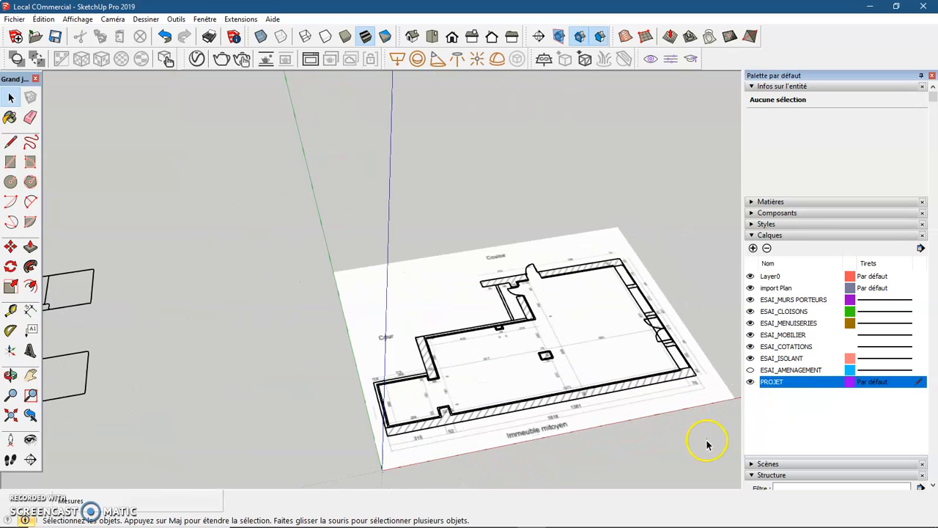
middle_drag(609, 430, 666, 419)
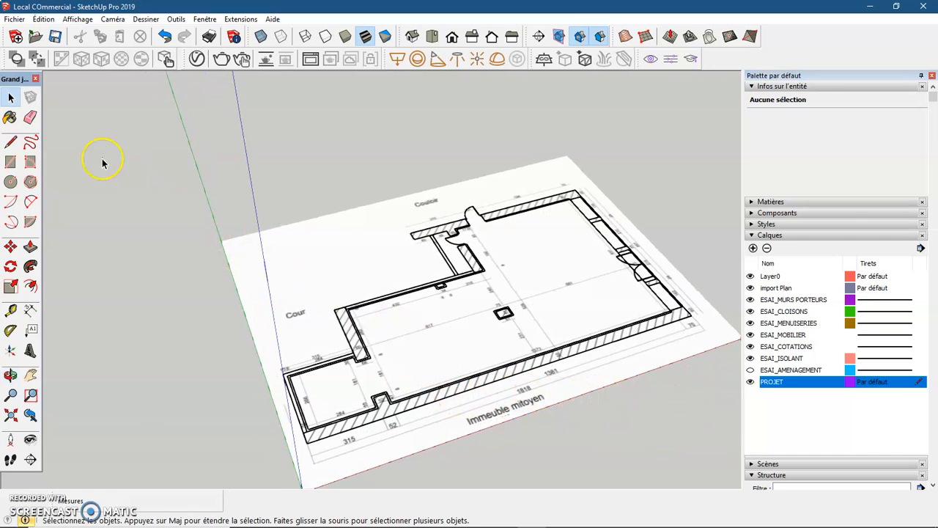
click(11, 142)
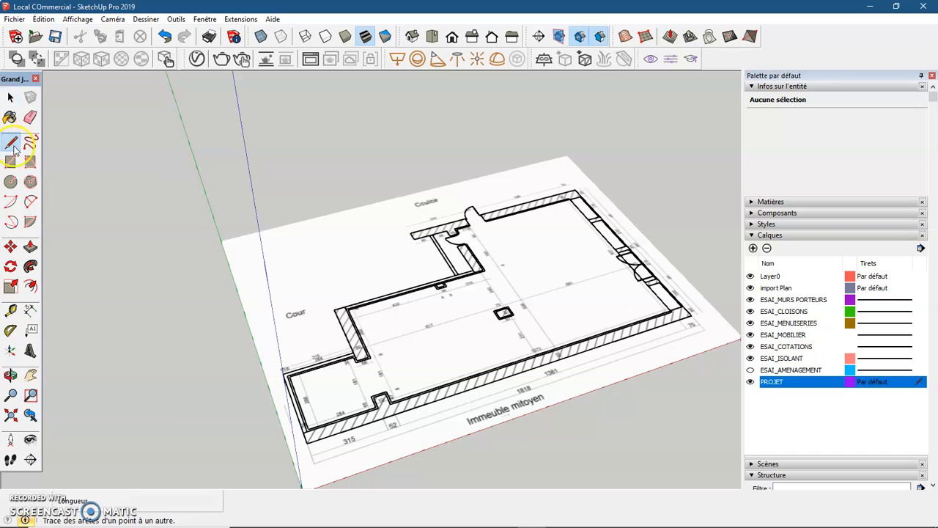
scroll(311, 443, up, 5)
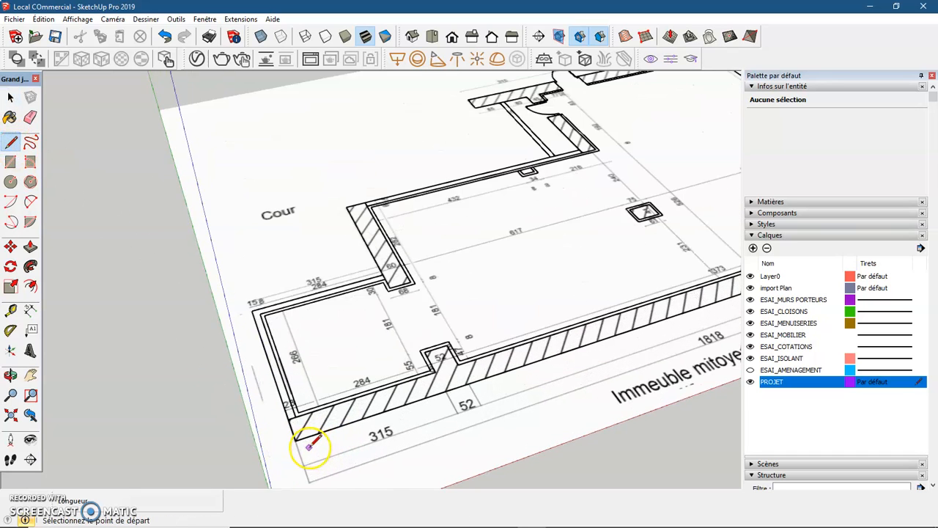
scroll(309, 444, up, 2)
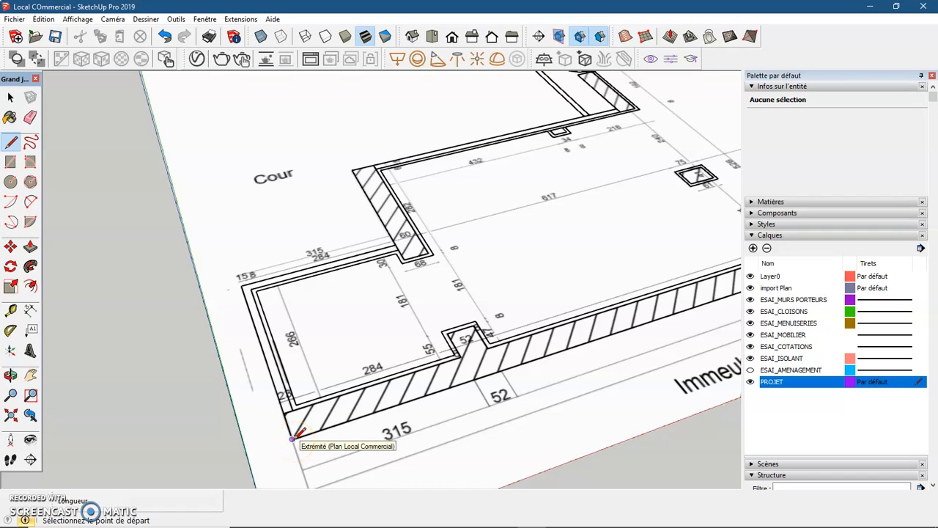
click(293, 439)
click(284, 414)
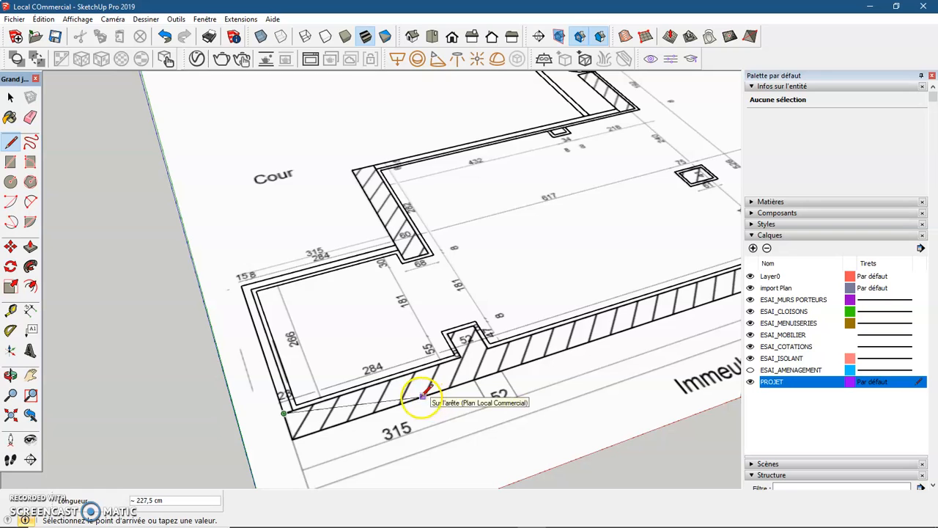
scroll(409, 396, up, 2)
scroll(413, 399, up, 2)
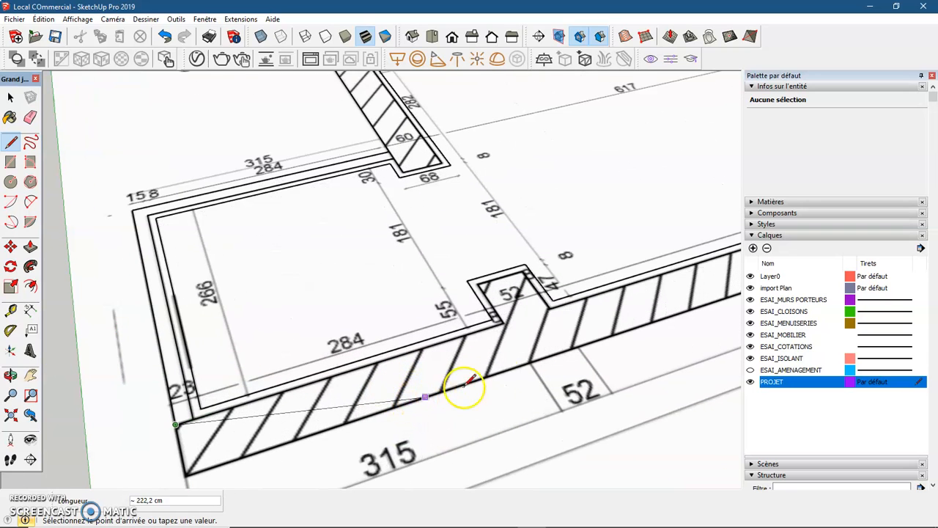
click(504, 321)
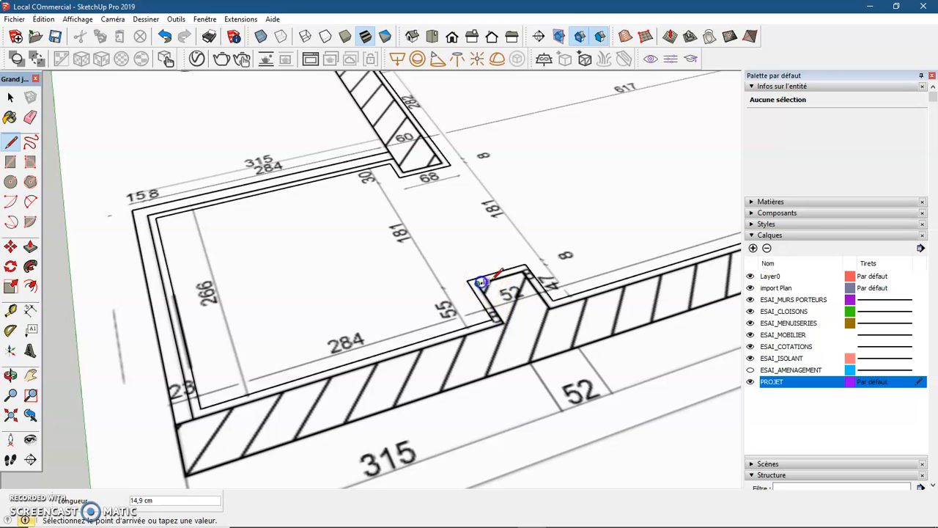
click(524, 272)
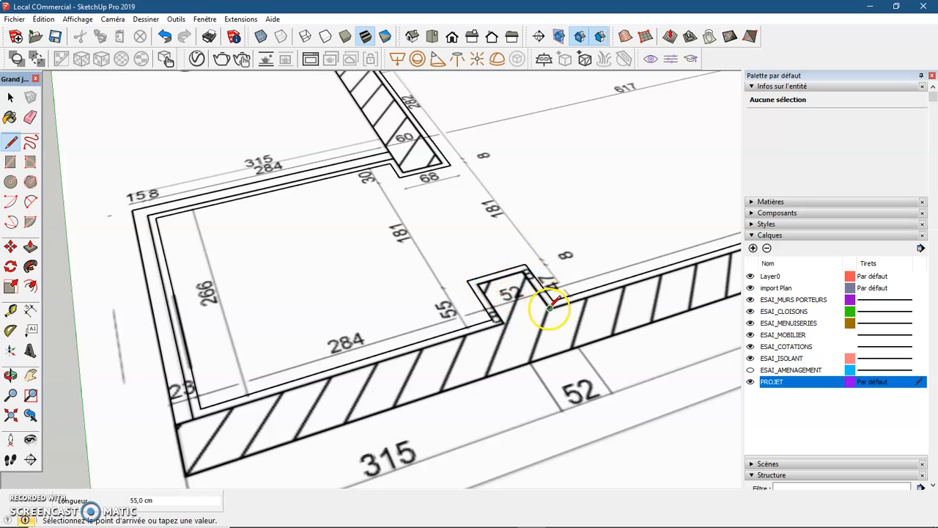
- Continue the outline along the 1381 cm inner face and around the party wall's far end to its outer corner
scroll(550, 308, down, 10)
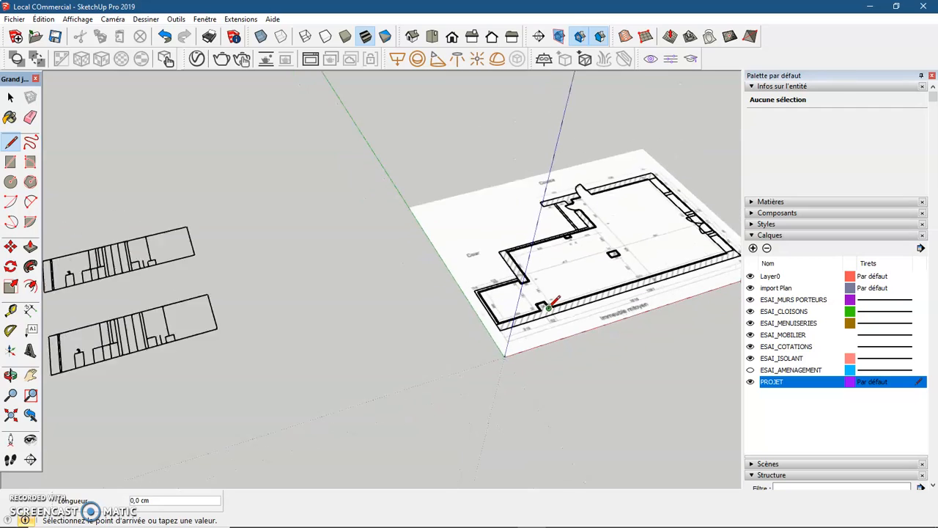
scroll(693, 264, up, 10)
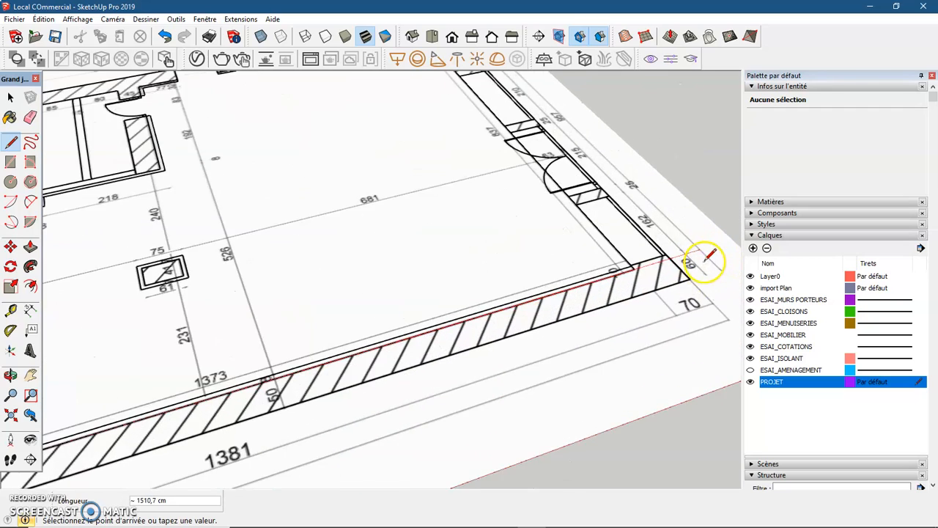
scroll(663, 263, up, 3)
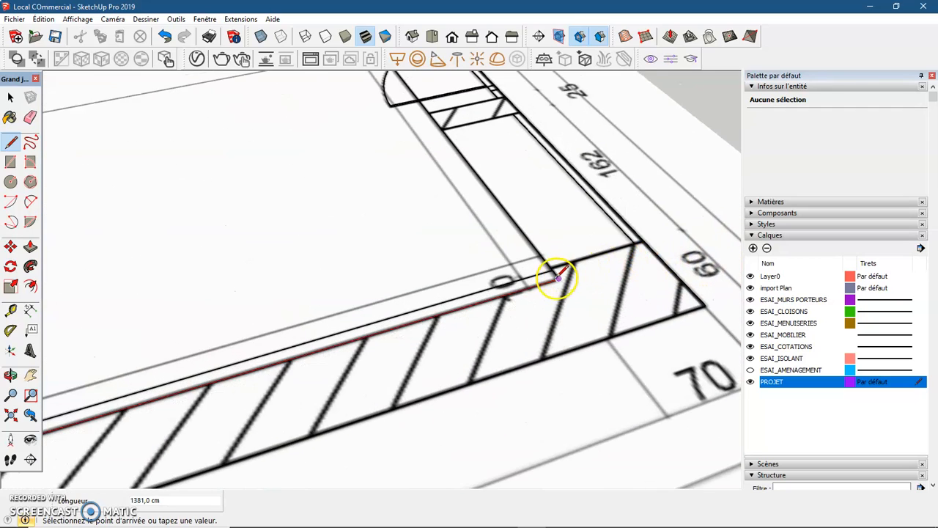
click(558, 277)
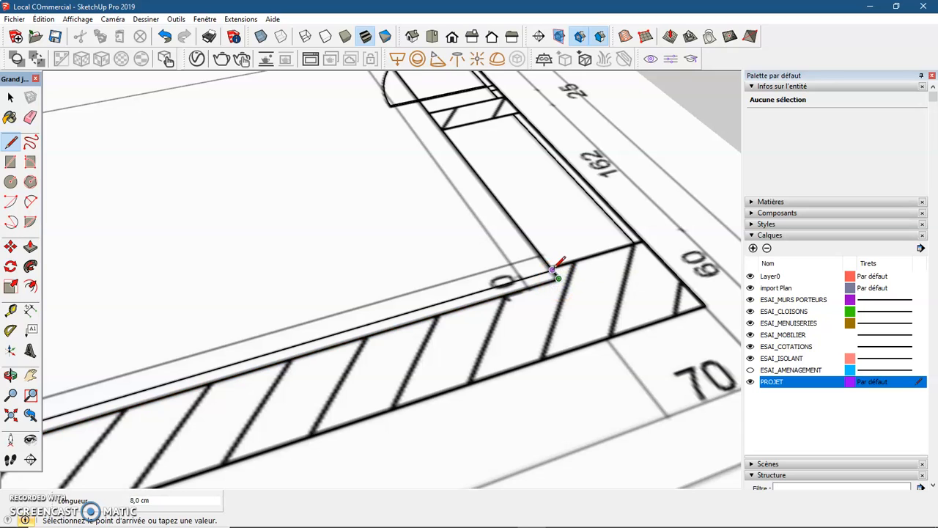
click(636, 244)
click(706, 308)
- Close the party wall outline along its 1818 cm outer face back to the starting corner to form a face
scroll(706, 305, down, 1)
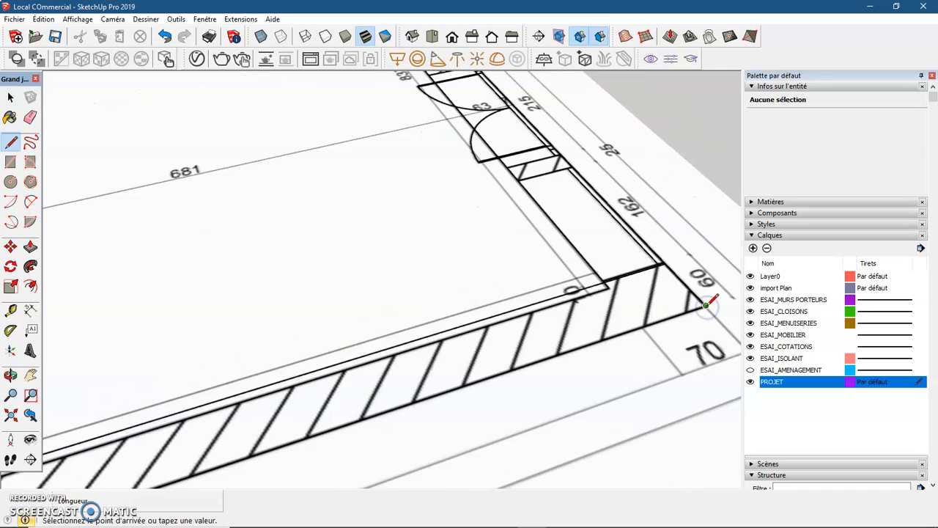
scroll(706, 305, down, 5)
click(440, 398)
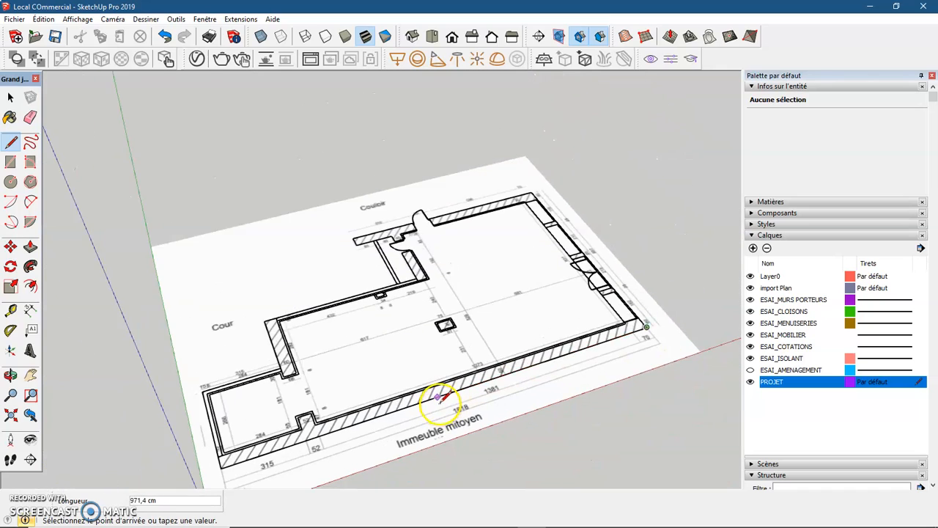
scroll(279, 434, up, 4)
click(275, 436)
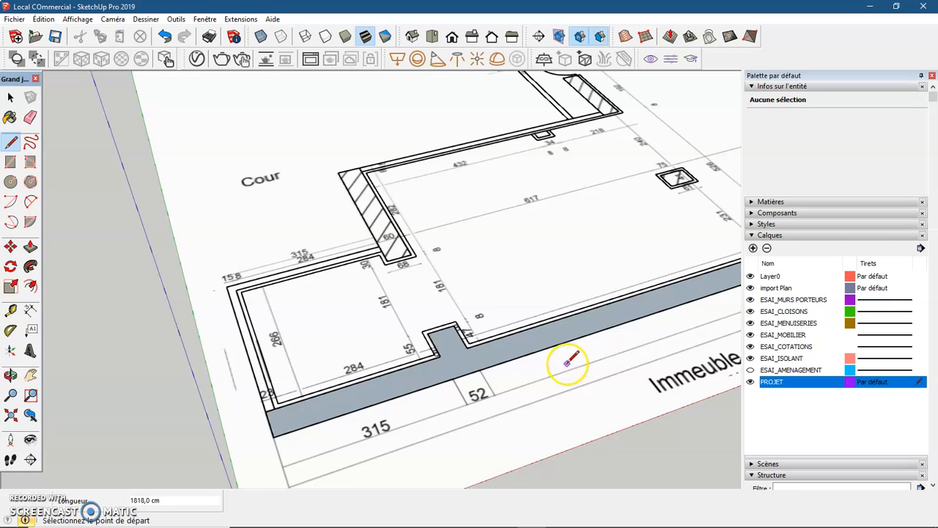
key(space)
- Draw a long closed rectangular face about 163 cm wide with the Line tool, beside the plan along the party wall side
scroll(547, 359, down, 4)
scroll(544, 359, down, 5)
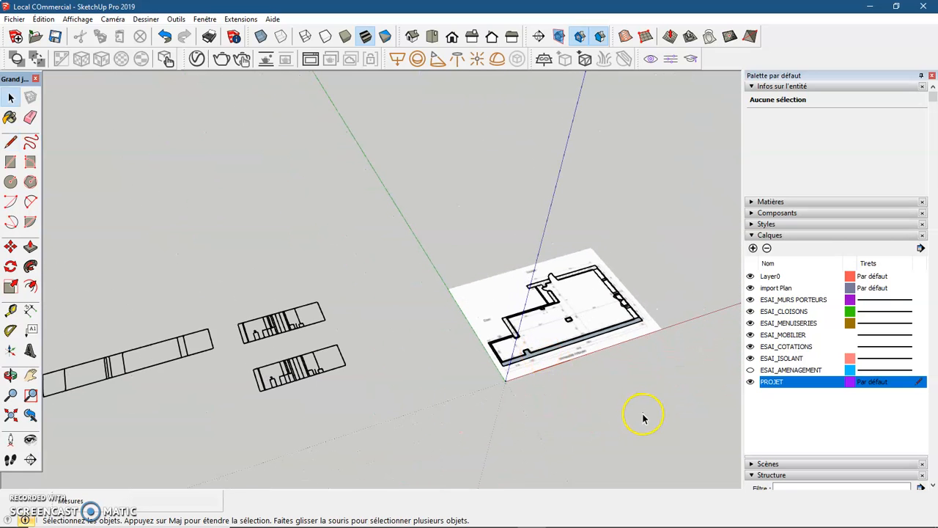
scroll(660, 381, up, 5)
scroll(658, 341, up, 2)
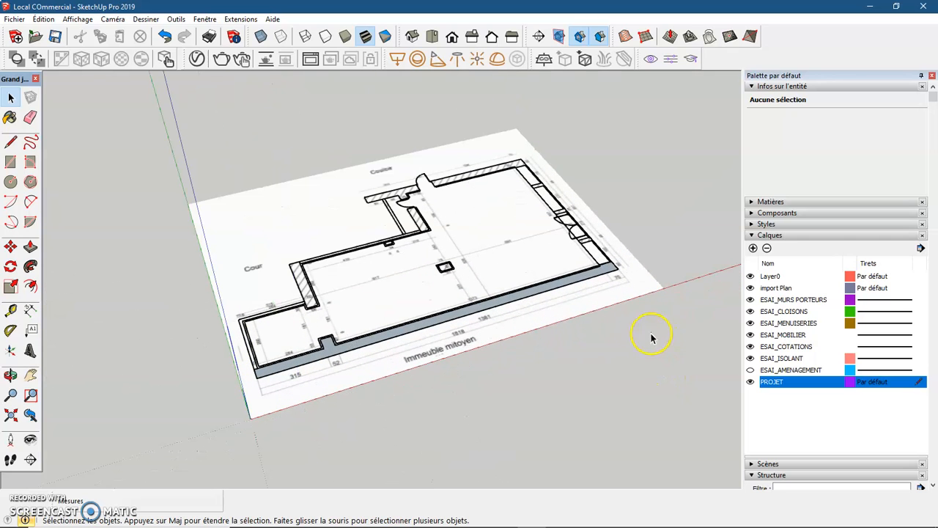
click(10, 141)
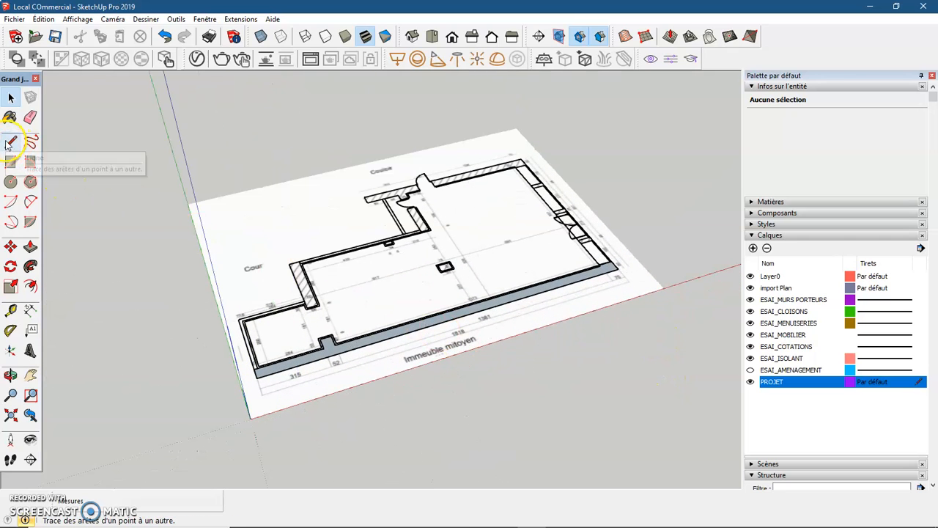
click(399, 415)
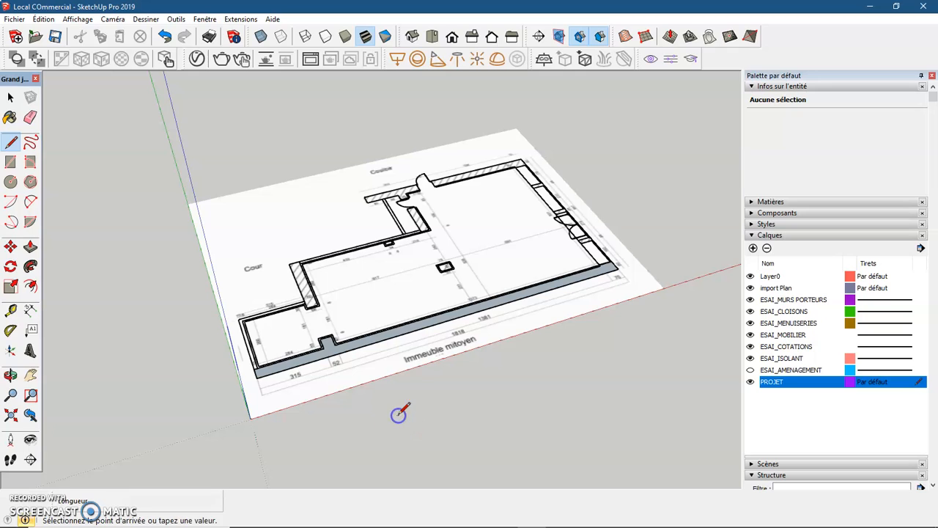
click(675, 323)
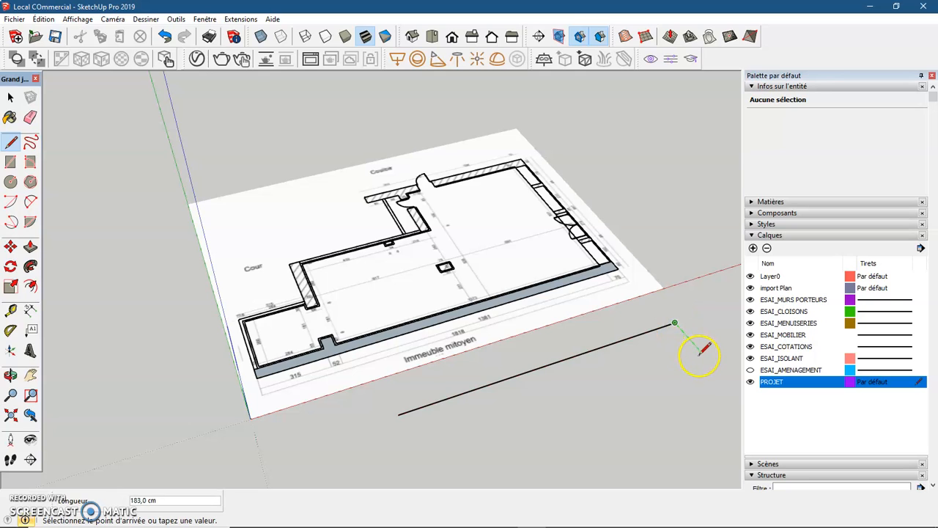
click(699, 349)
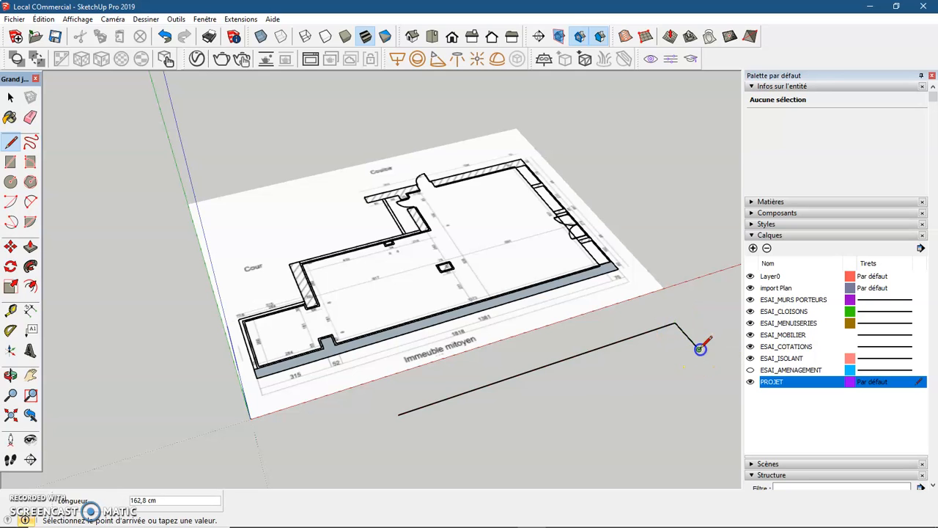
click(414, 448)
click(398, 415)
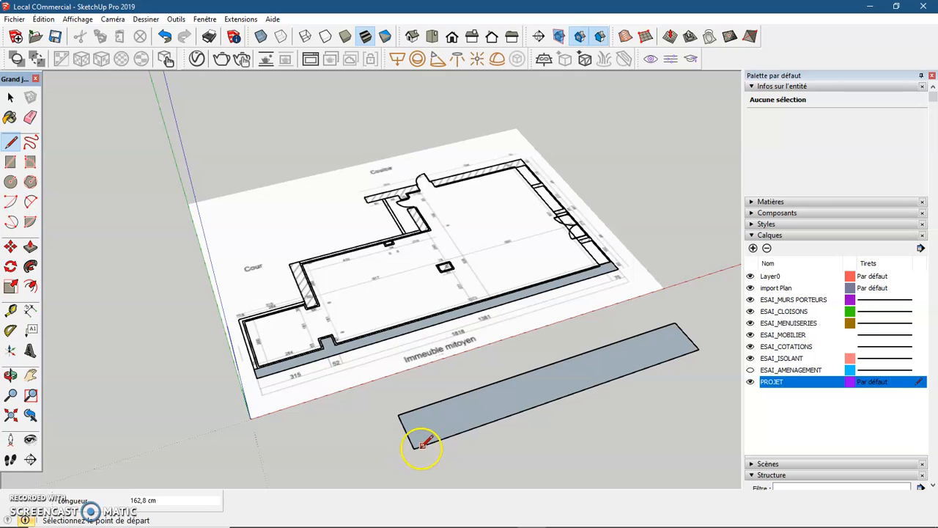
- Extrude the rectangular face beside the plan 250 cm upward with Push/Pull
middle_drag(470, 454, 522, 437)
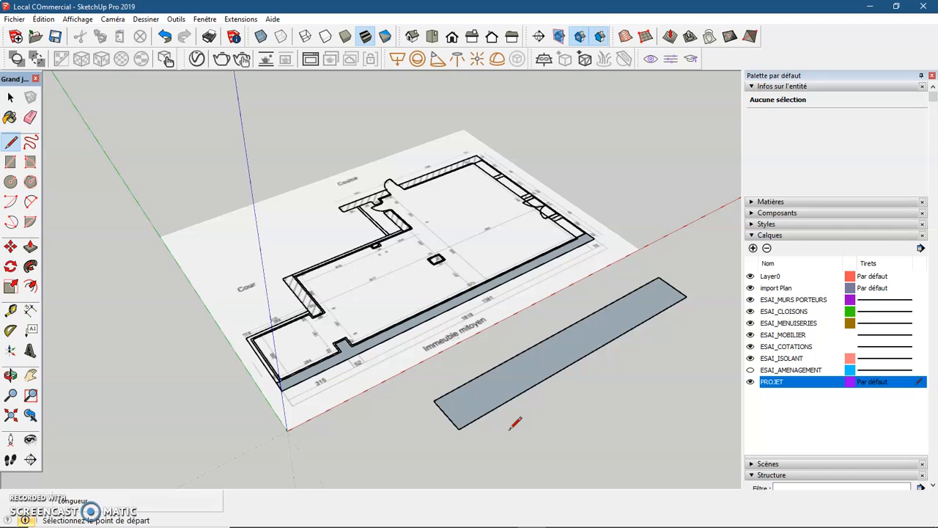
key(space)
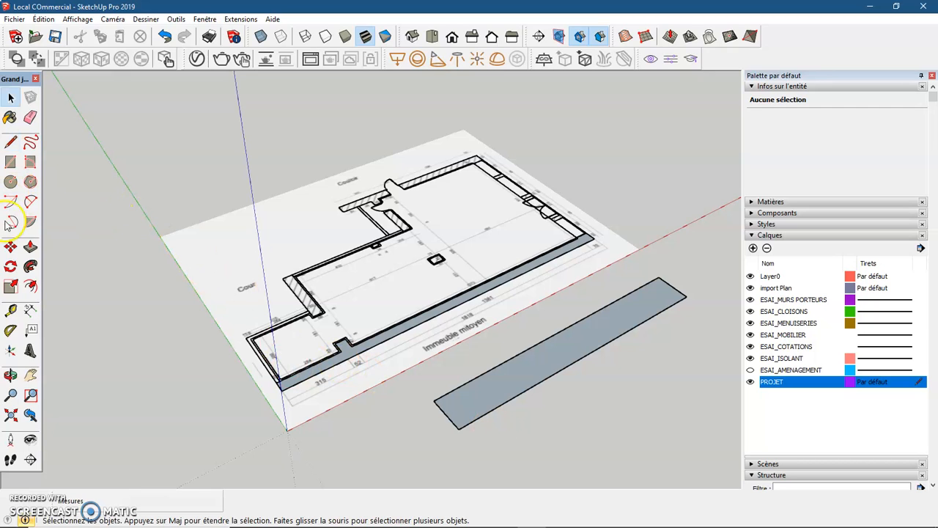
click(31, 248)
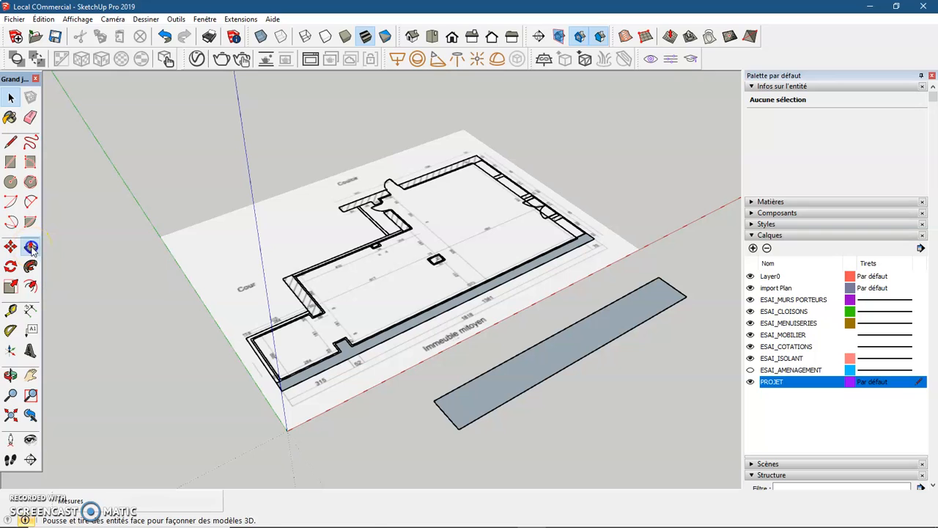
click(462, 404)
click(464, 406)
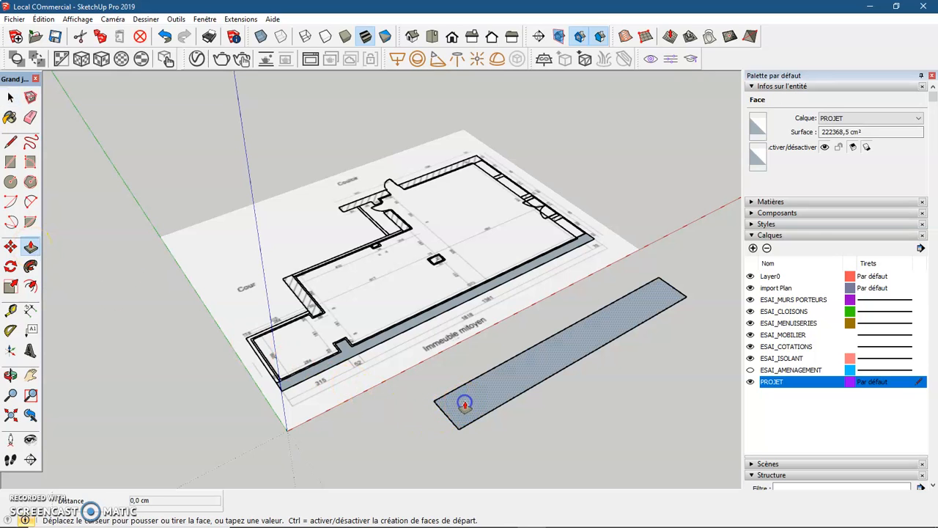
middle_drag(461, 342, 445, 228)
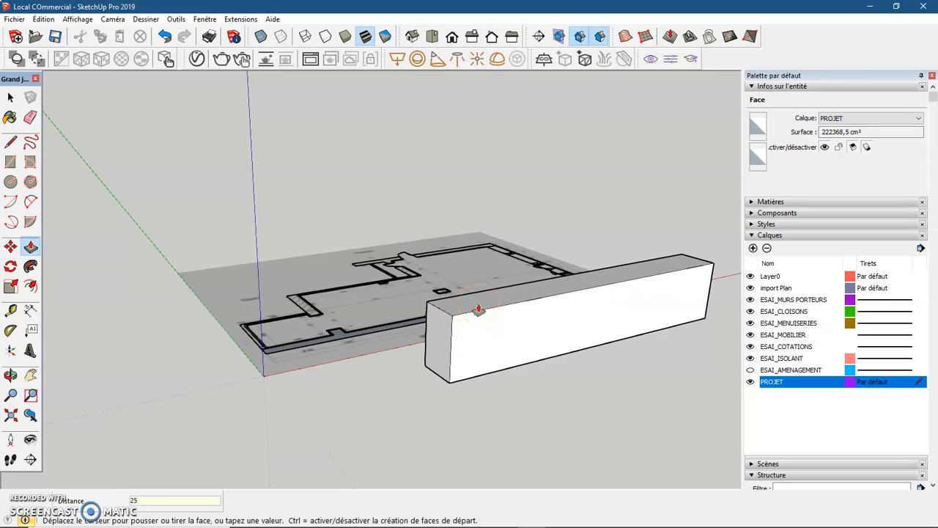
key(Return)
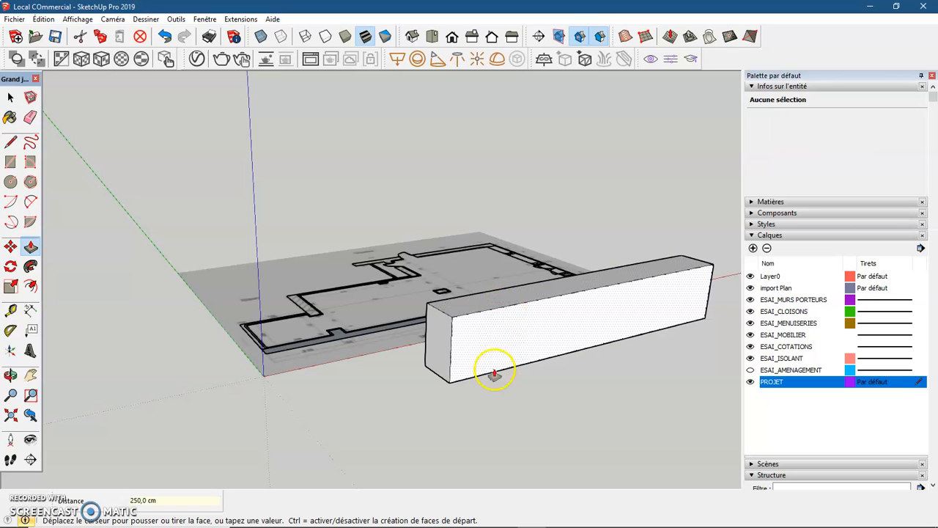
- Measure the height of the extruded block along its near vertical edge with the Tape Measure
mouse_move(360, 373)
middle_down()
mouse_move(356, 367)
mouse_move(545, 379)
mouse_move(655, 371)
mouse_move(604, 381)
mouse_move(359, 384)
middle_up()
click(11, 310)
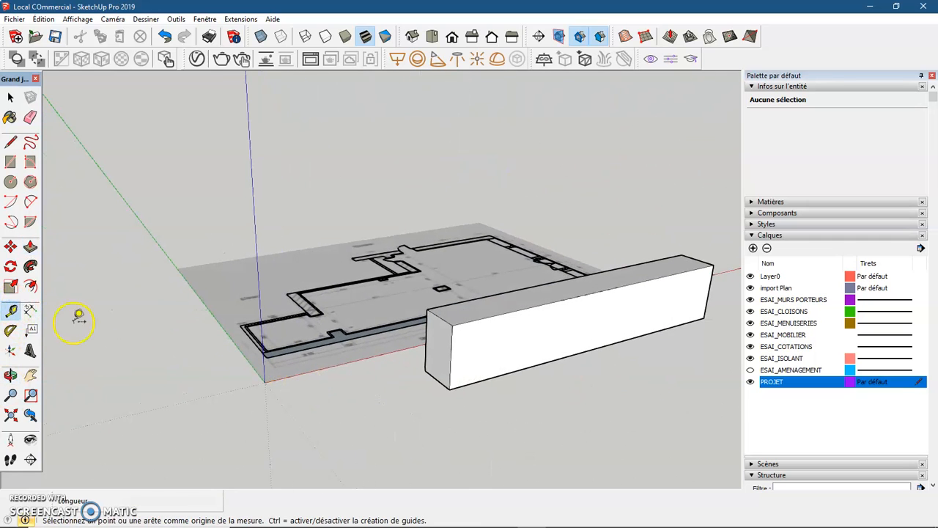
click(450, 389)
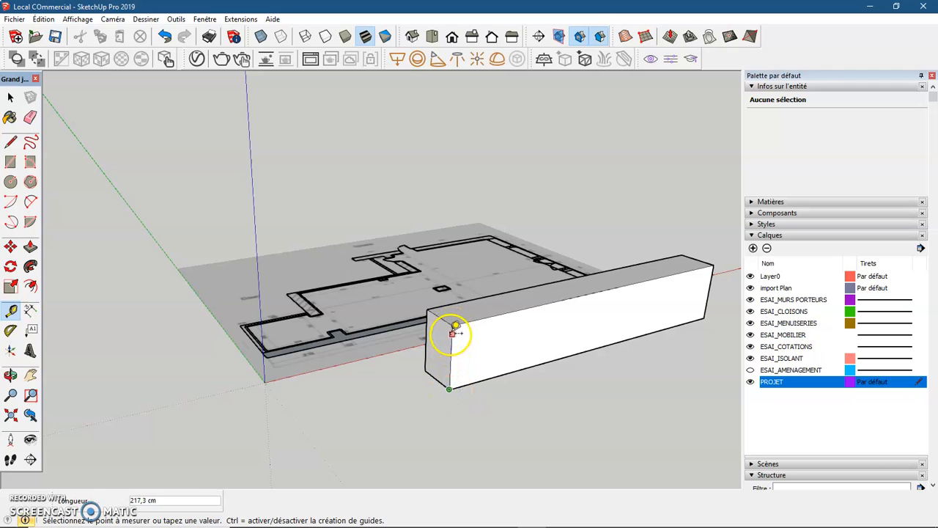
click(460, 314)
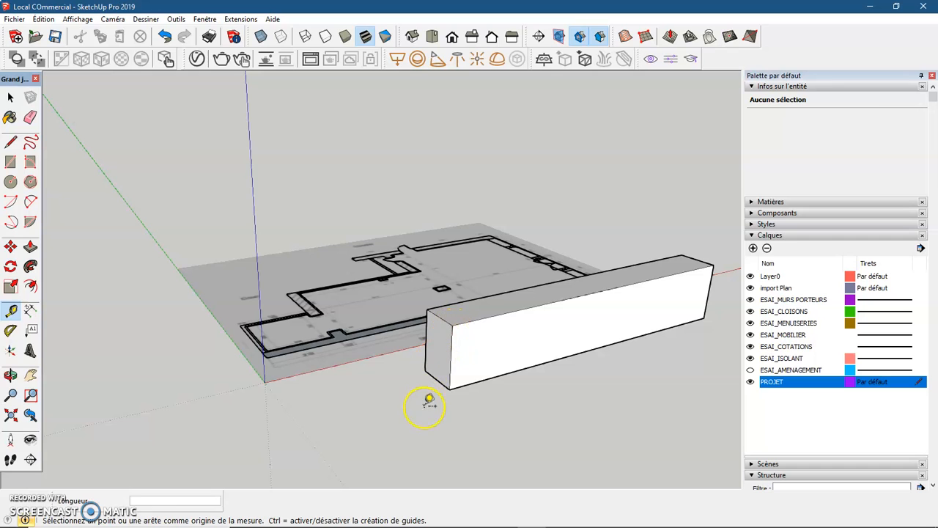
key(space)
- Delete the extruded demonstration block standing beside the plan
scroll(389, 396, down, 2)
middle_drag(333, 400, 557, 421)
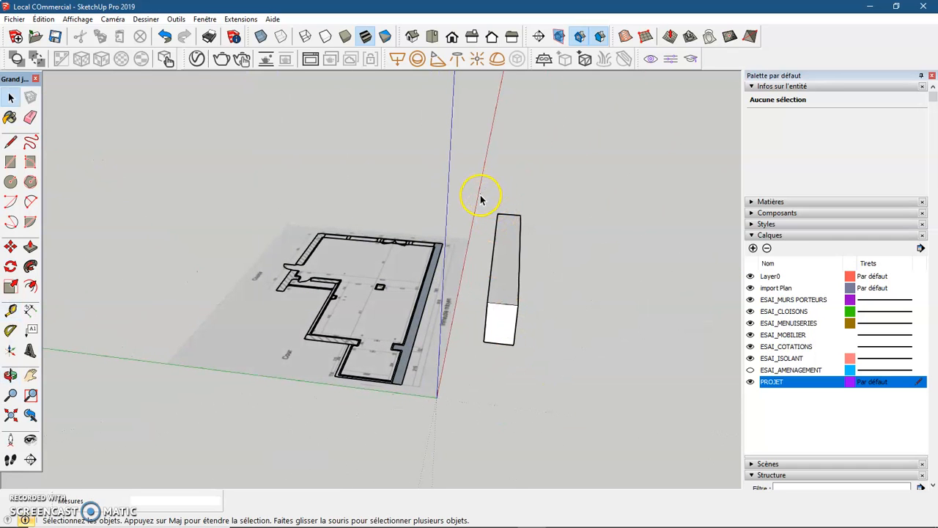
drag(534, 273, 562, 374)
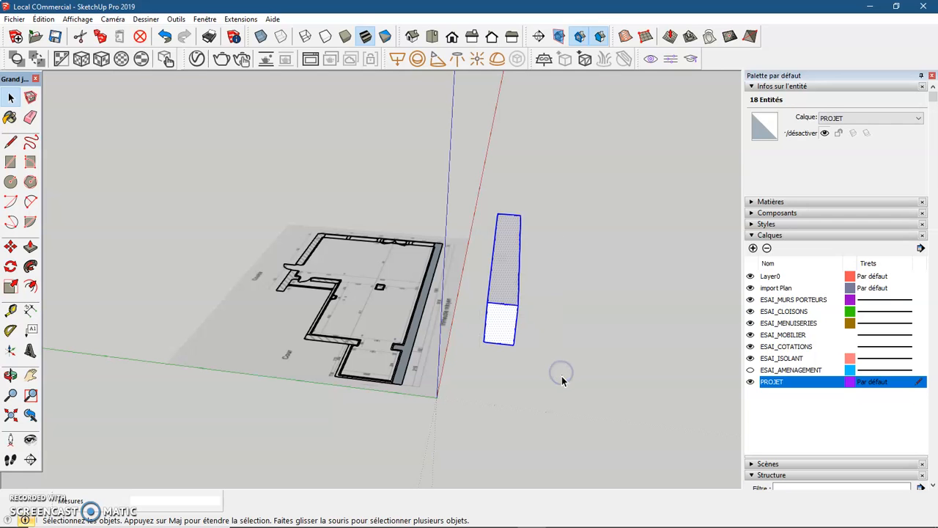
key(Delete)
- Trace the 310 cm hatched wall along the Couloir, including its stepped projection, with the Line tool as a closed face
middle_drag(514, 331, 338, 403)
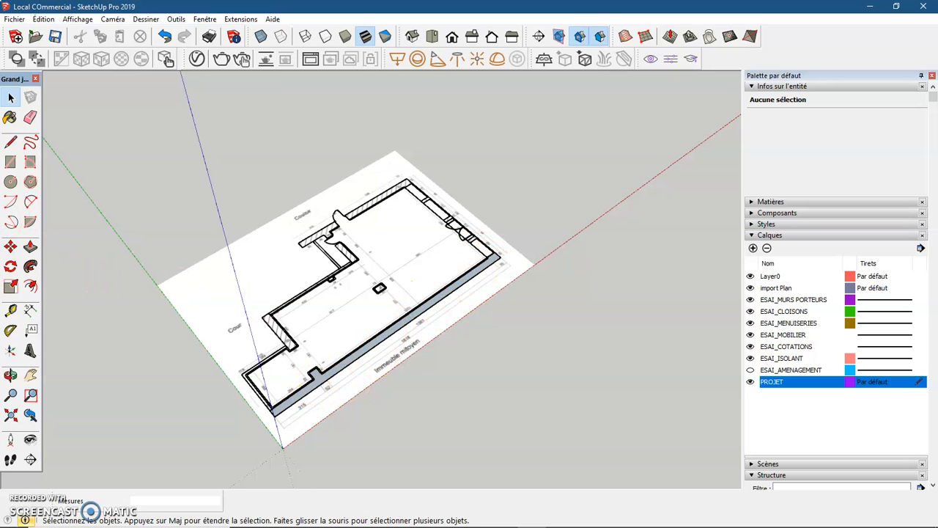
click(10, 141)
scroll(478, 223, up, 3)
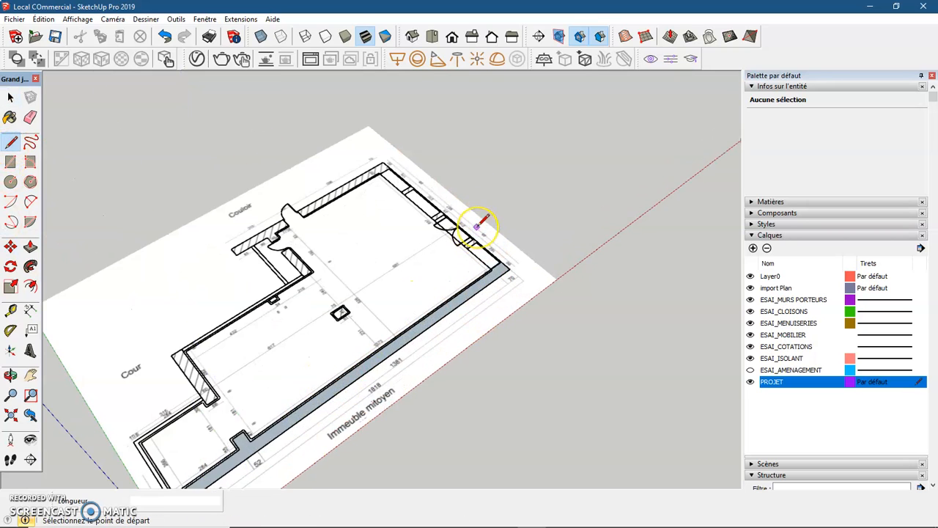
scroll(477, 224, up, 4)
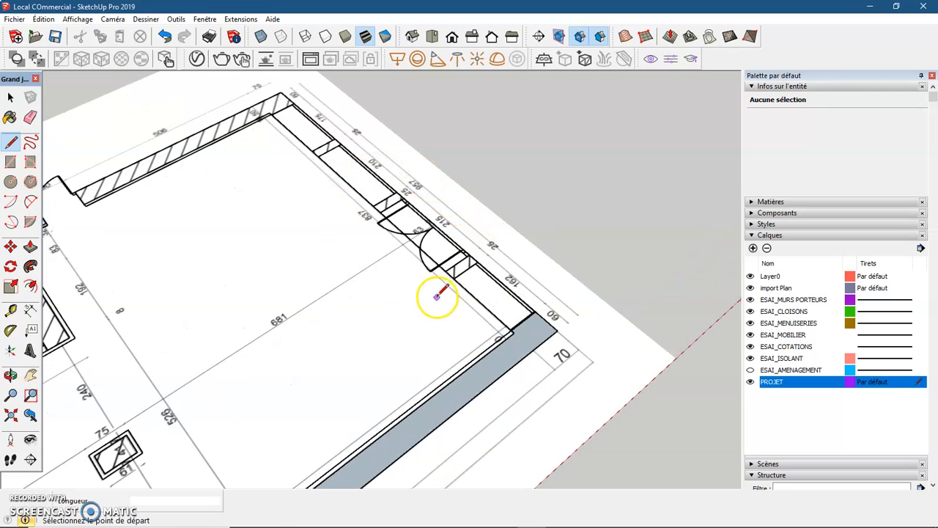
middle_drag(437, 296, 440, 368)
scroll(437, 359, down, 5)
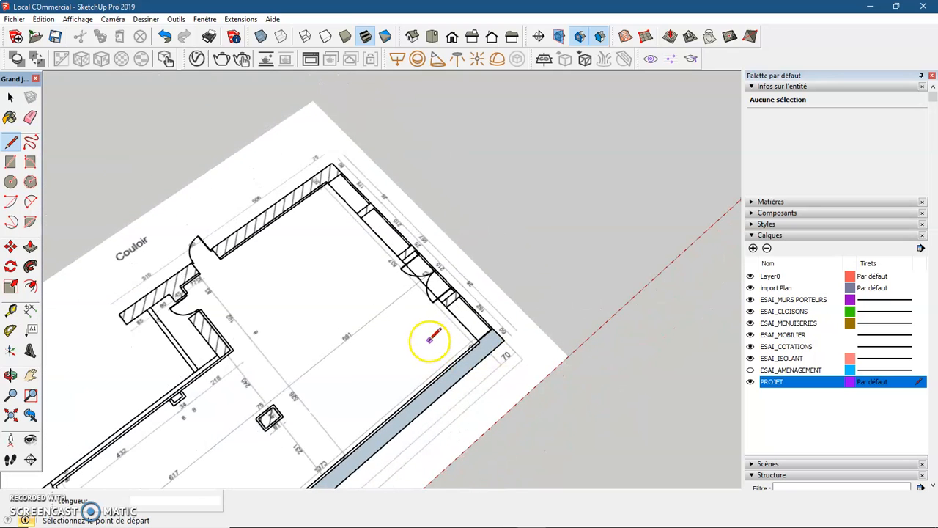
scroll(126, 317, up, 3)
scroll(126, 316, up, 3)
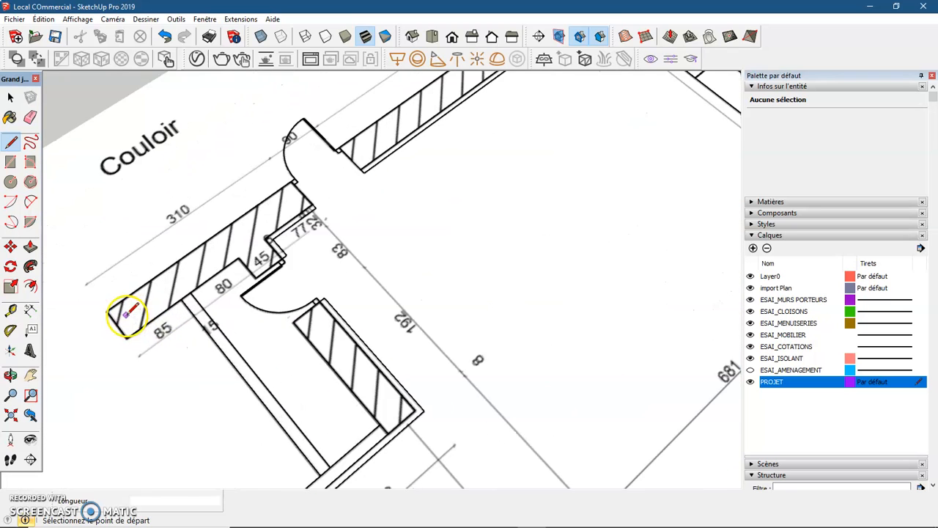
click(100, 309)
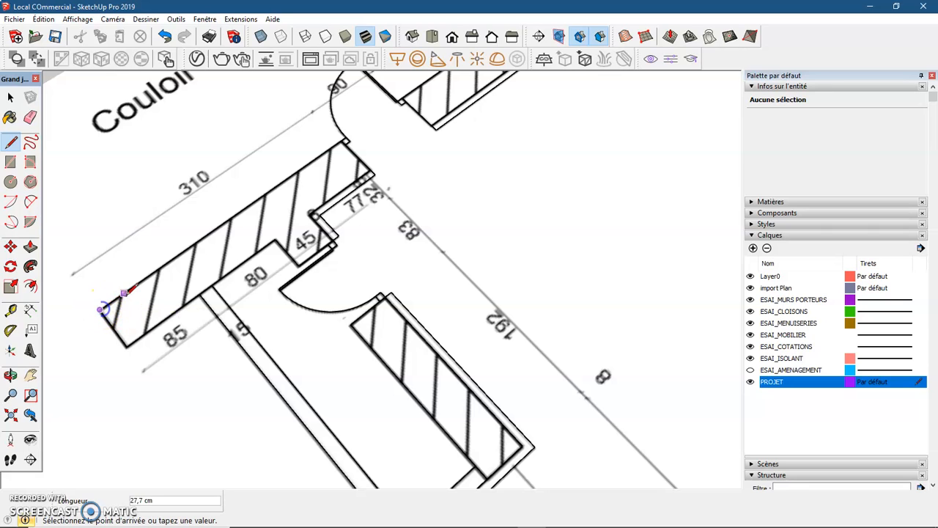
click(341, 139)
click(371, 168)
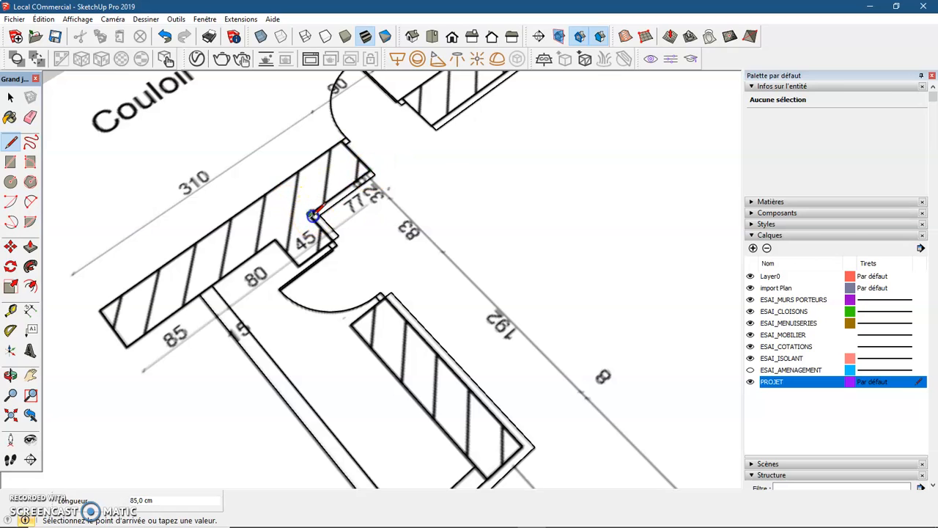
click(333, 240)
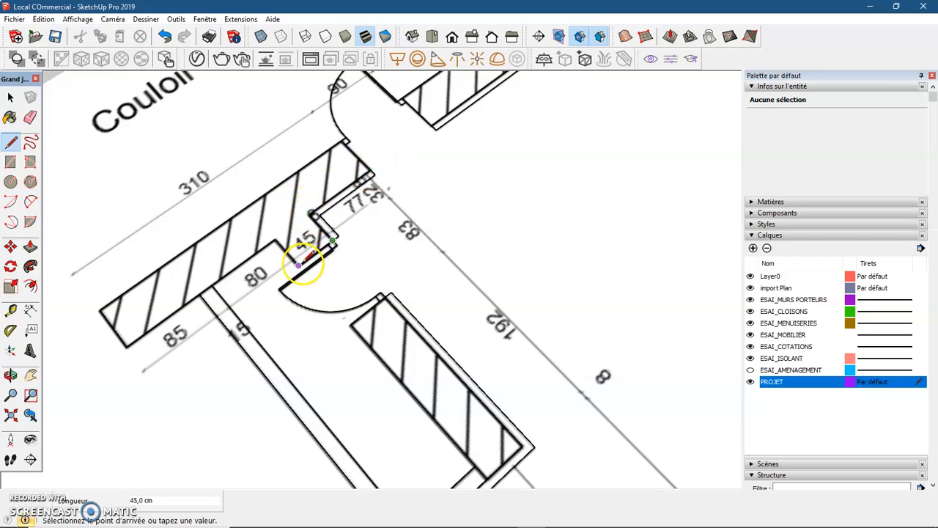
click(276, 239)
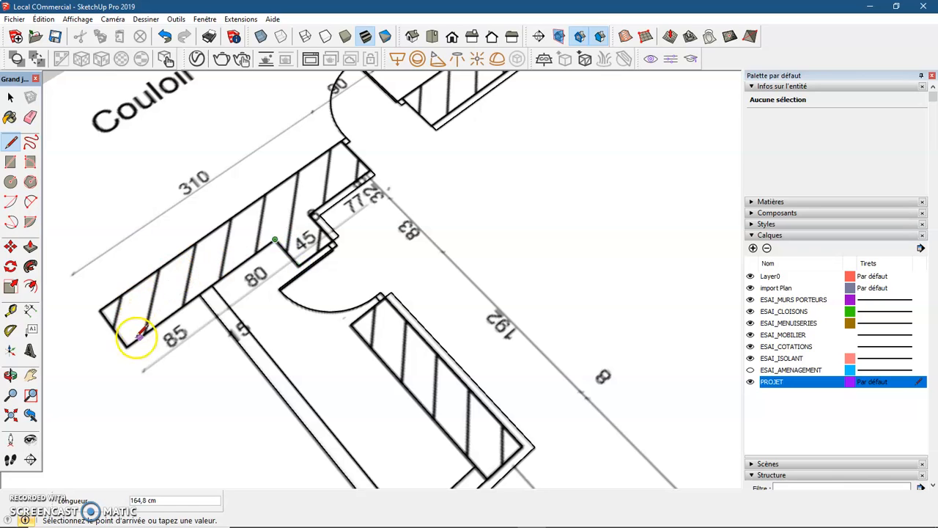
click(101, 308)
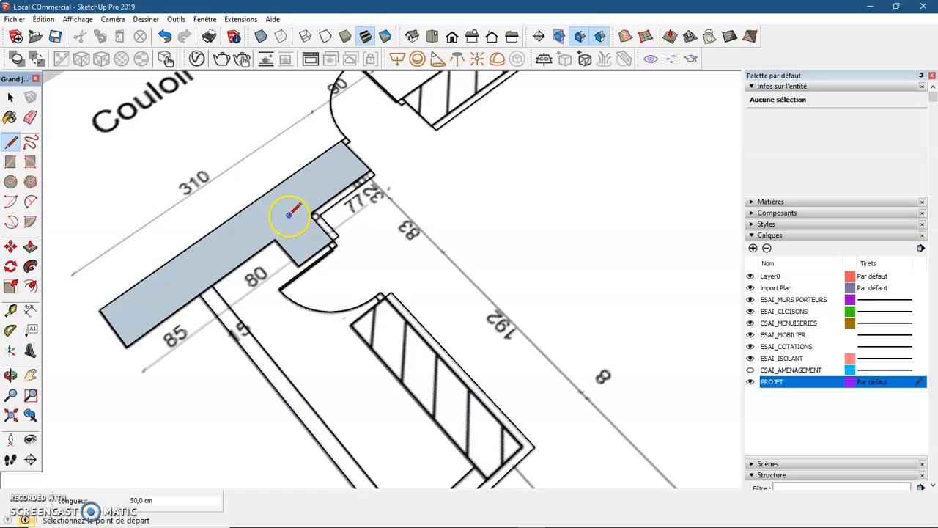
- Draw a 192 by 45 cm rectangular face over the detached hatched wall beside the inner door with the Rectangle tool
click(11, 163)
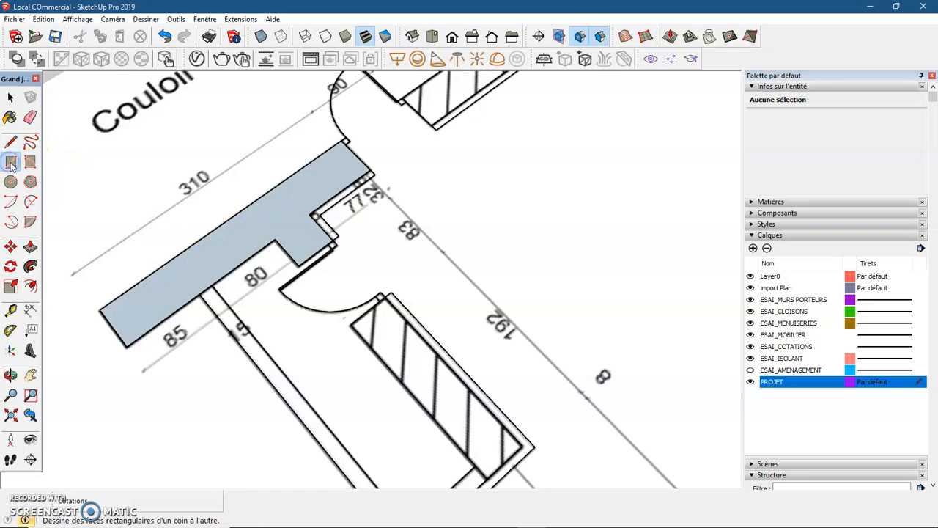
click(351, 323)
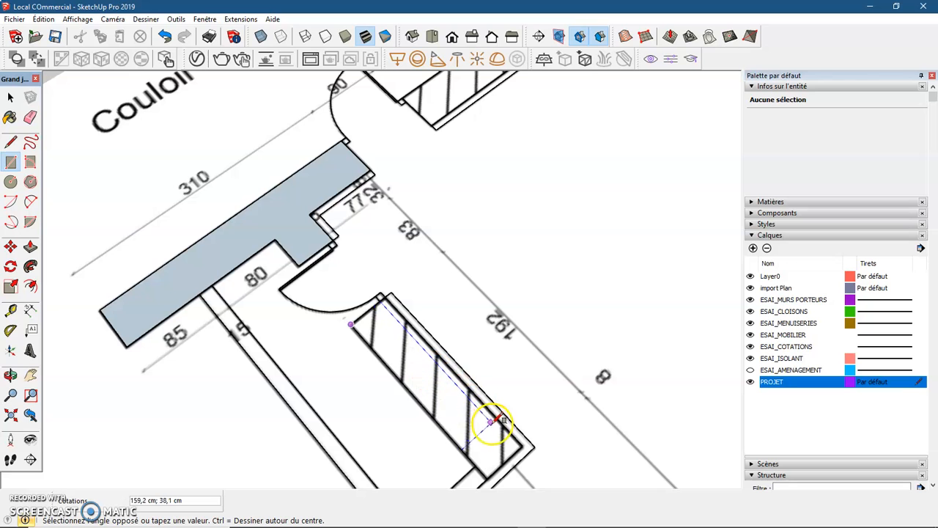
click(525, 443)
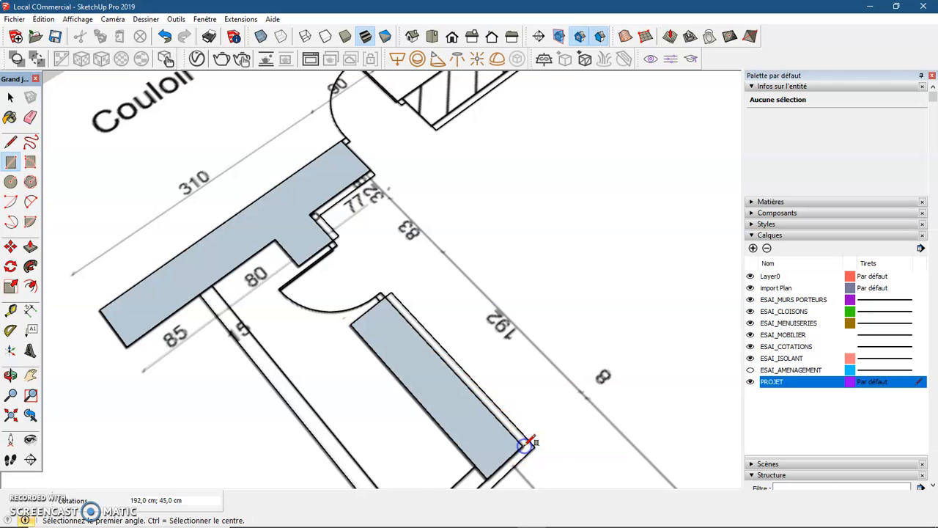
- Draw a 506 by 50 cm rectangular face over the long hatched Couloir wall, starting at the door opening
scroll(525, 444, down, 8)
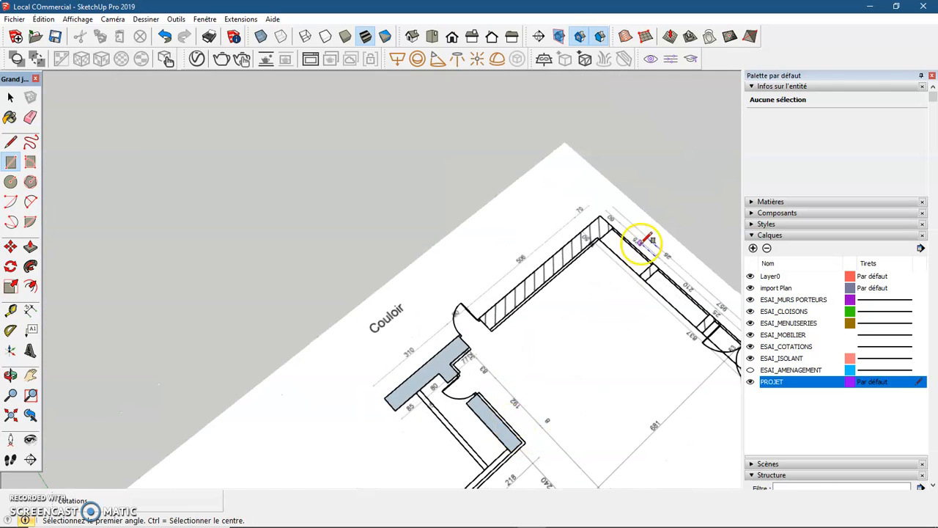
scroll(649, 240, up, 6)
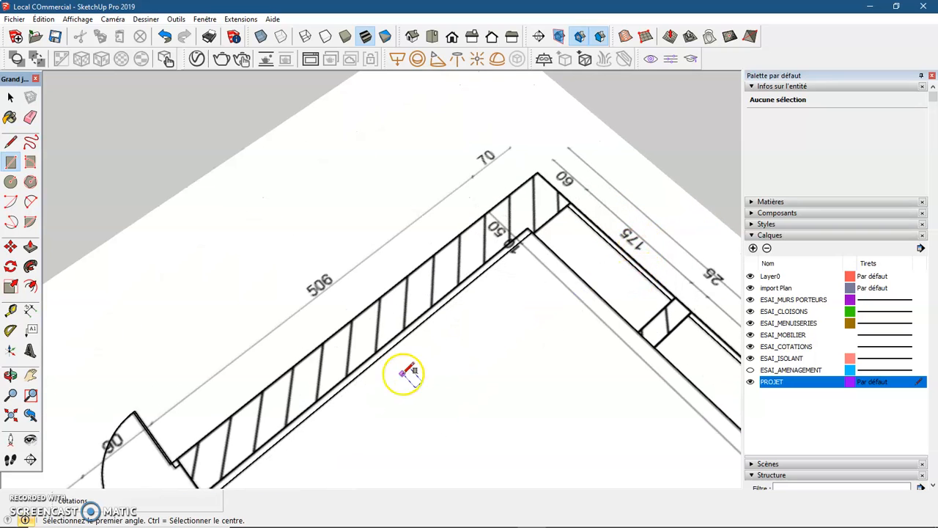
middle_drag(198, 418, 150, 424)
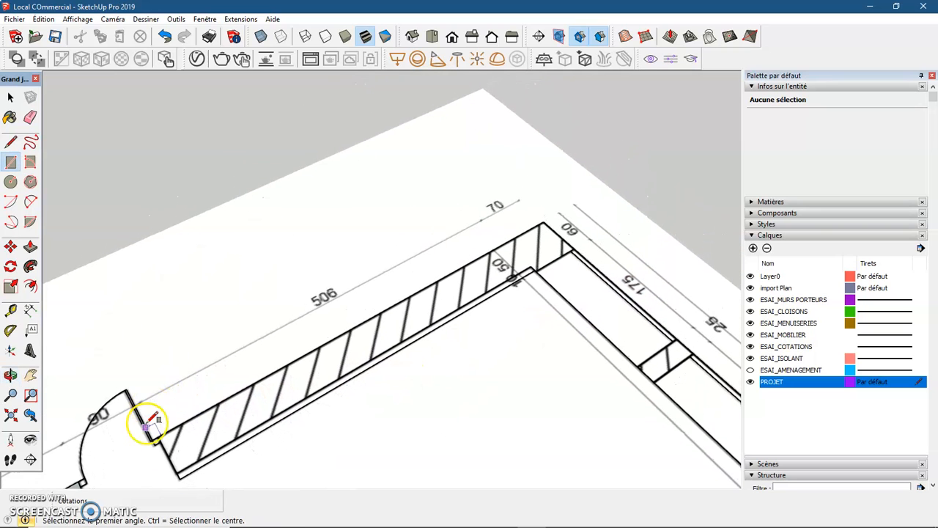
click(156, 438)
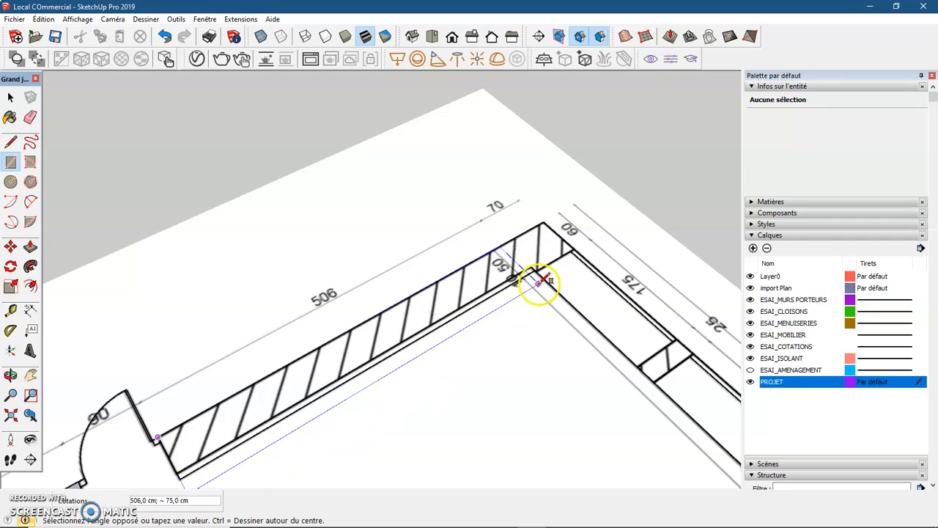
click(539, 258)
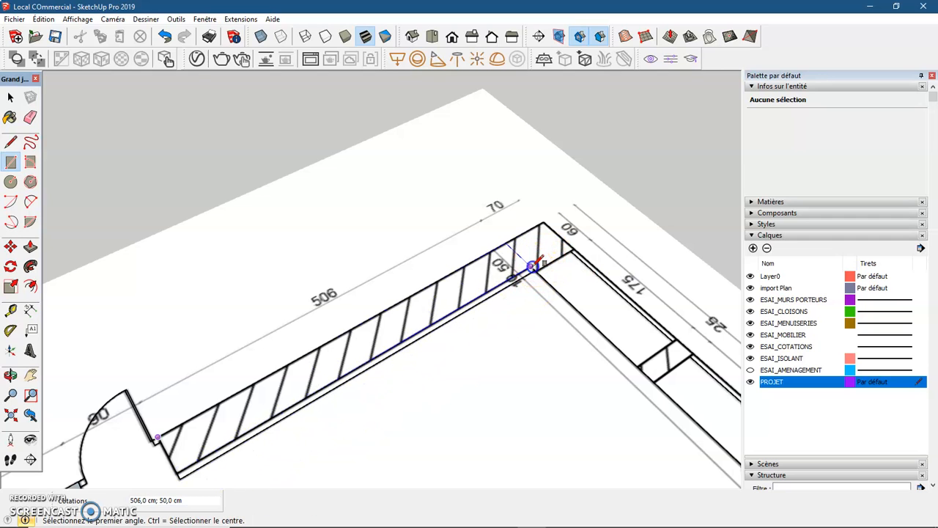
- Extend the long Couloir wall to the building corner with a rectangular face over the 70 by 60 cm corner block
scroll(539, 242, up, 2)
scroll(539, 240, up, 2)
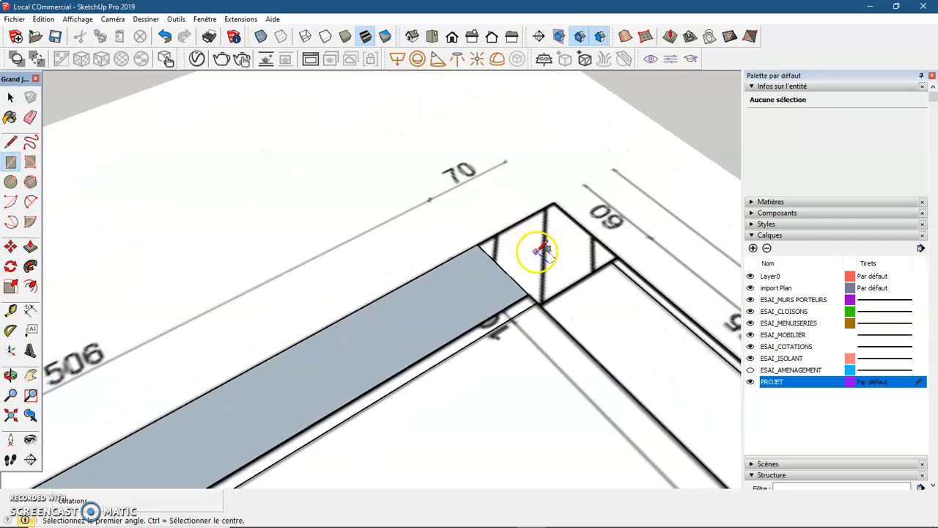
click(477, 245)
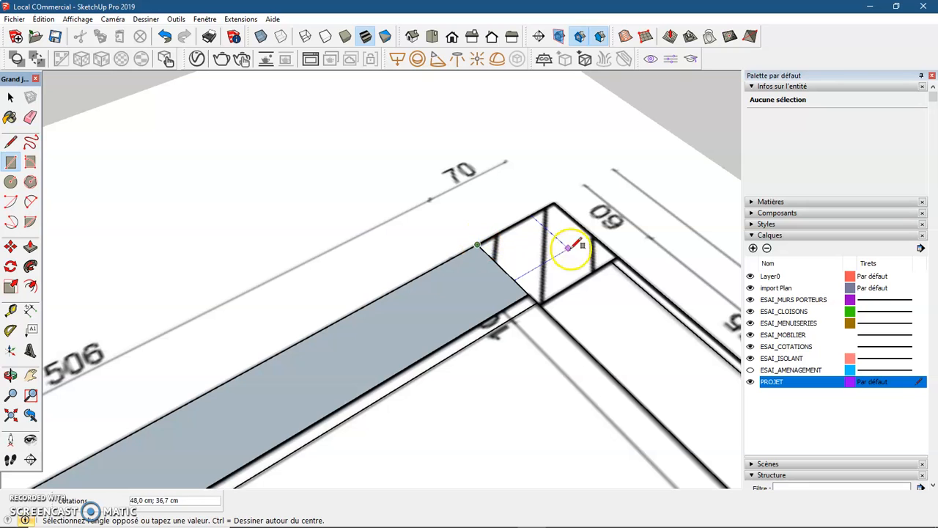
click(619, 255)
- Draw a 70 by 25 cm rectangular face over the first facade pier, between the 175 and 210 cm openings
scroll(619, 256, down, 8)
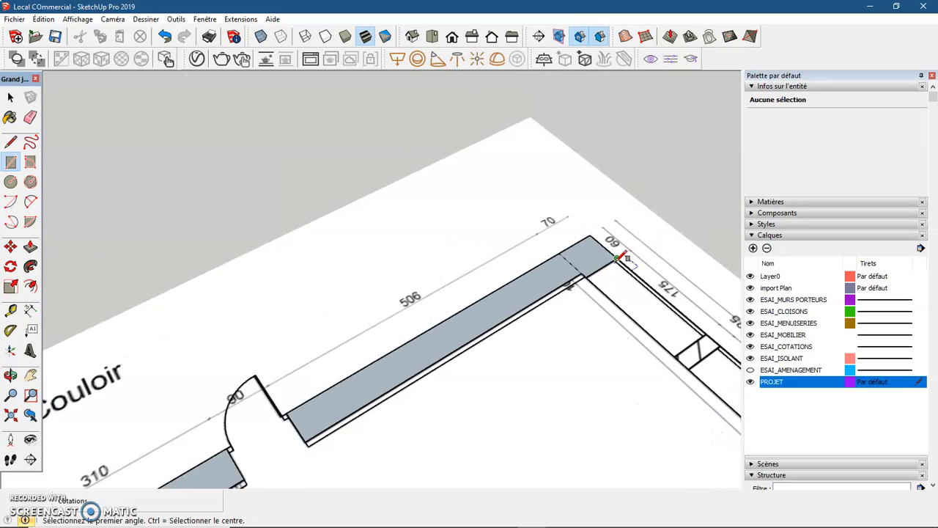
scroll(704, 315, up, 4)
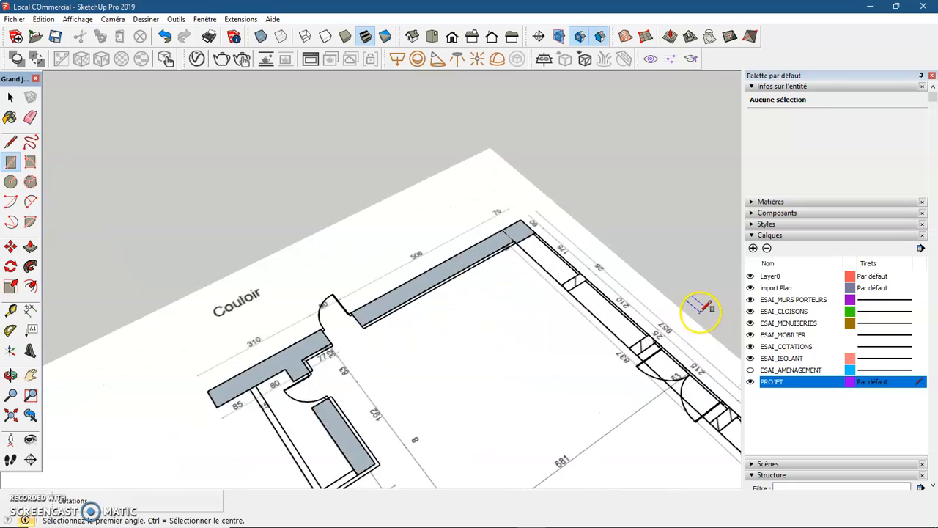
click(483, 269)
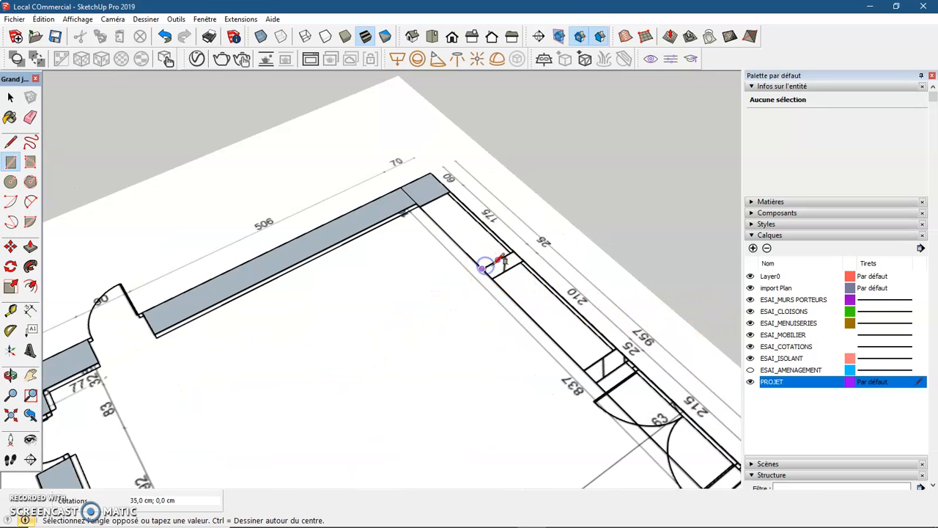
scroll(485, 267, up, 3)
click(549, 255)
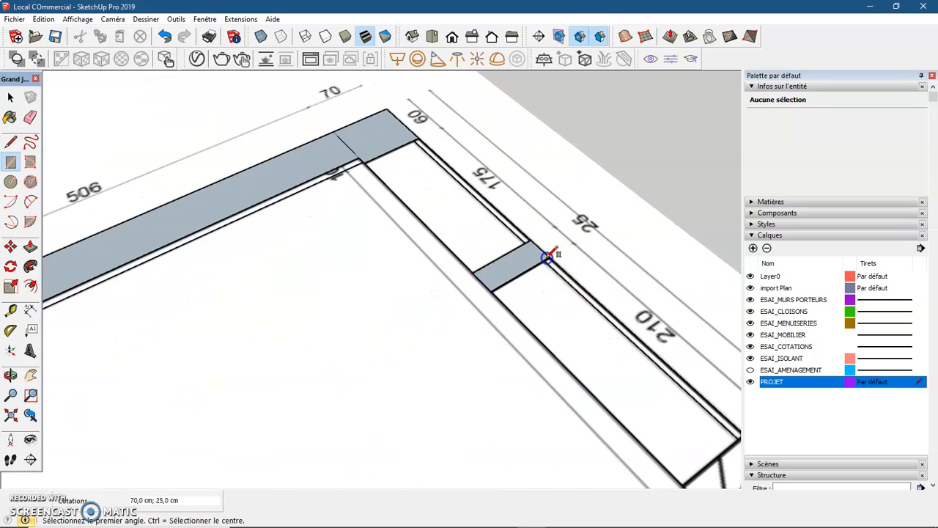
- Draw a rectangular face over the 25 cm wide facade pier between the 210 cm opening and the double door
scroll(555, 264, down, 5)
scroll(674, 377, up, 4)
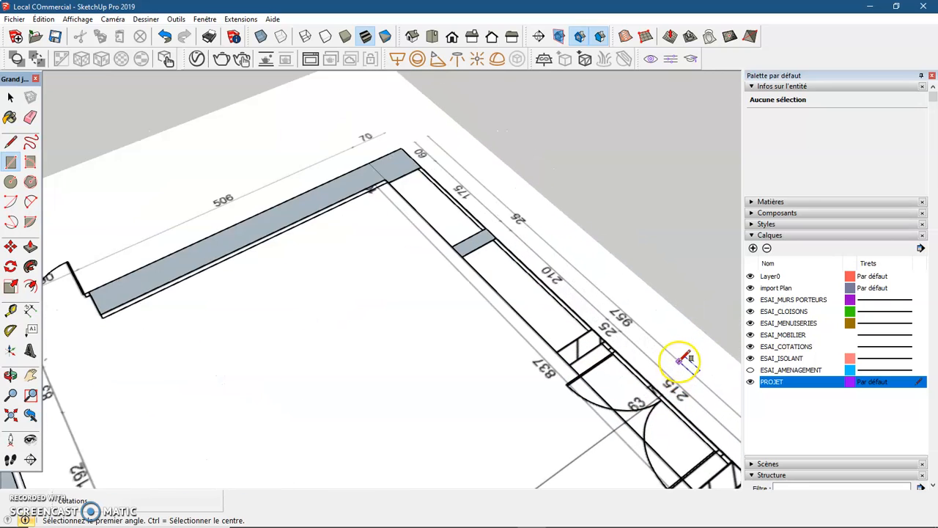
click(506, 344)
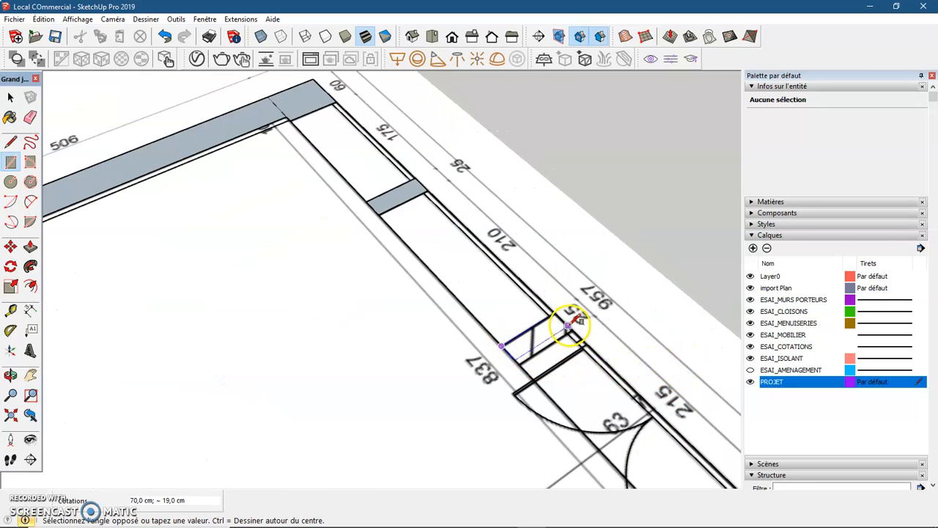
click(579, 321)
scroll(583, 334, up, 1)
- Draw a 70 by 25 cm rectangular face over the facade pier between the double door and the 162 cm opening
scroll(585, 326, down, 4)
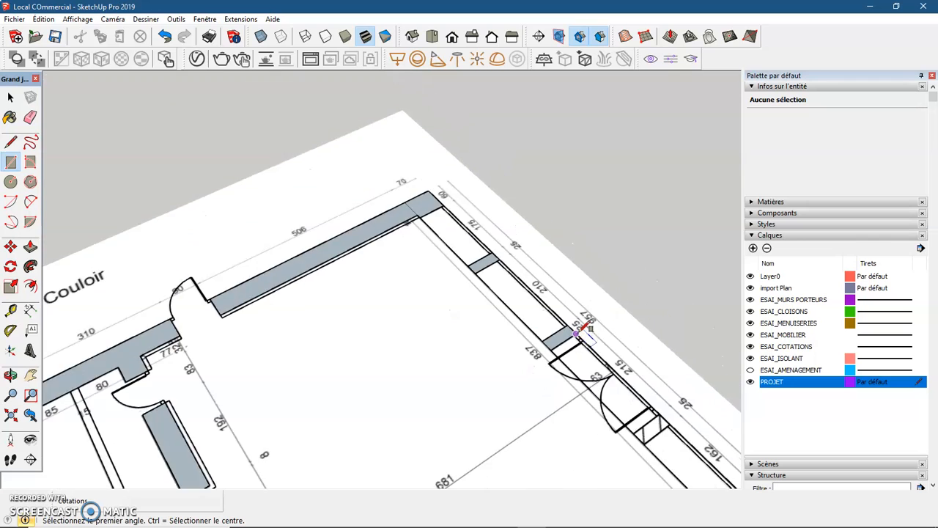
scroll(664, 429, up, 4)
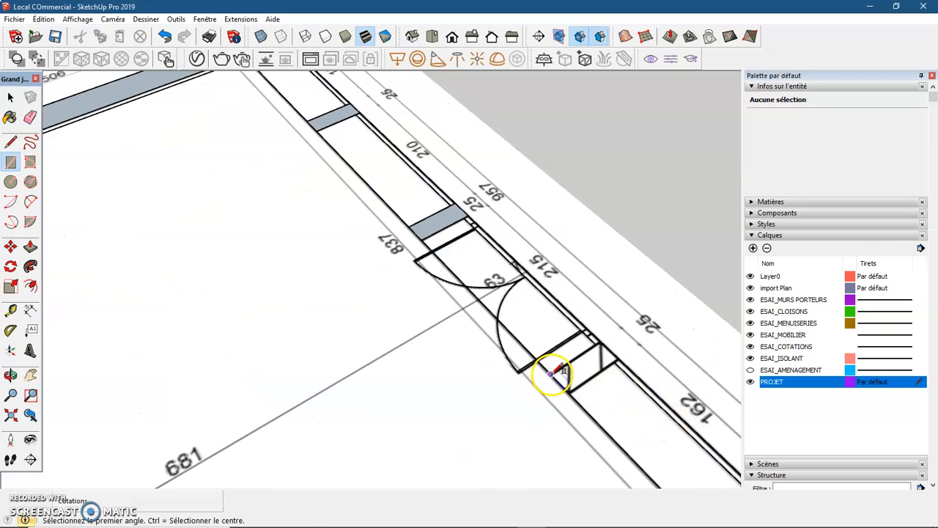
click(551, 374)
click(619, 358)
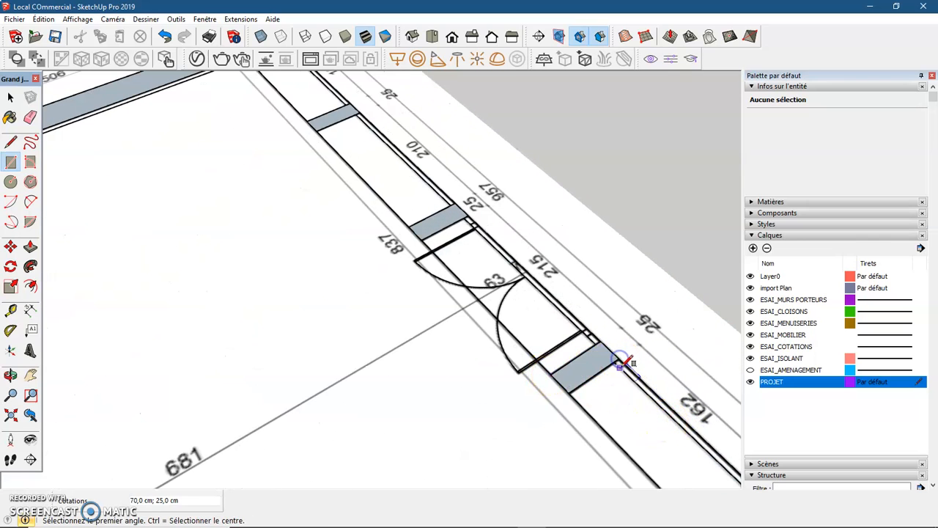
- Draw a rectangular face over the hatched wall along the 282 cm dimension next to the Cour, then leave the Rectangle tool
scroll(623, 360, down, 6)
middle_drag(535, 441, 143, 378)
scroll(154, 360, up, 10)
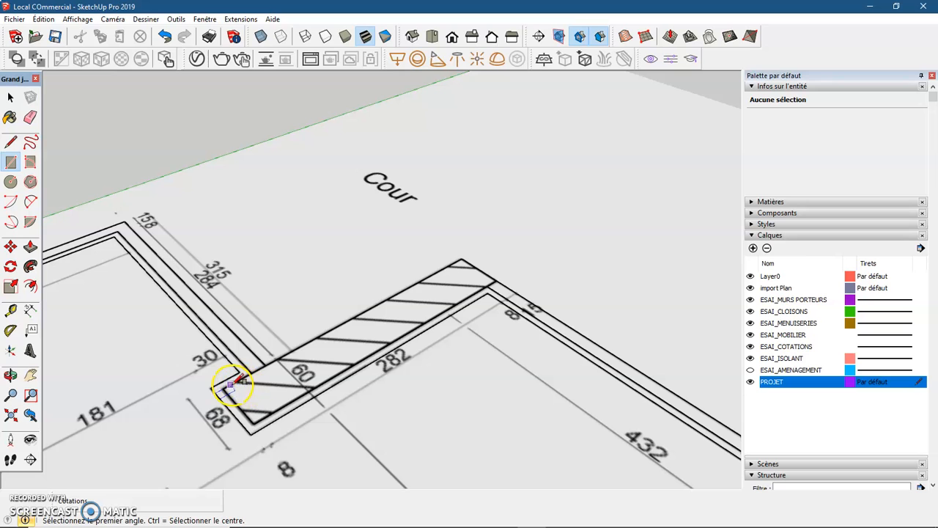
click(223, 389)
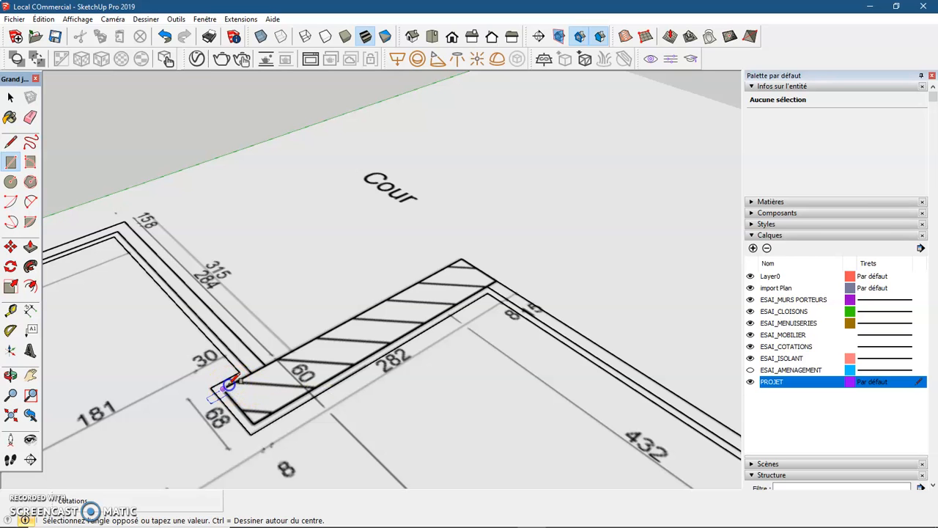
click(500, 279)
scroll(345, 409, down, 5)
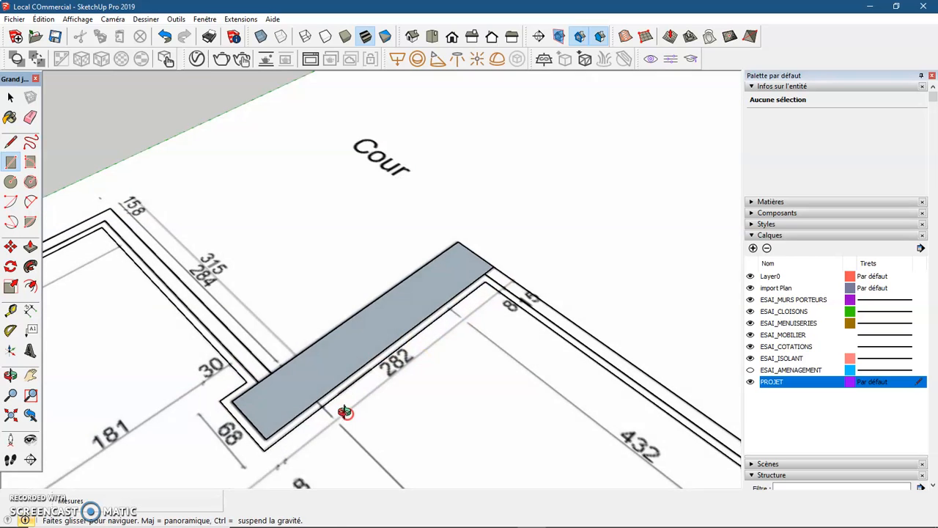
middle_drag(389, 433, 660, 344)
middle_drag(366, 392, 451, 418)
key(space)
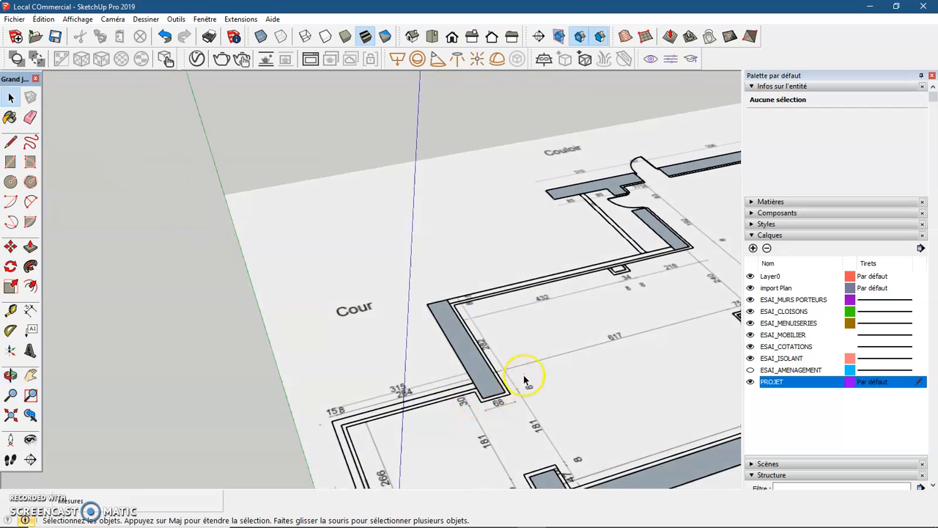
- Delete the edge splitting the Couloir wall face between its 506 and 70 cm sections
scroll(524, 377, down, 4)
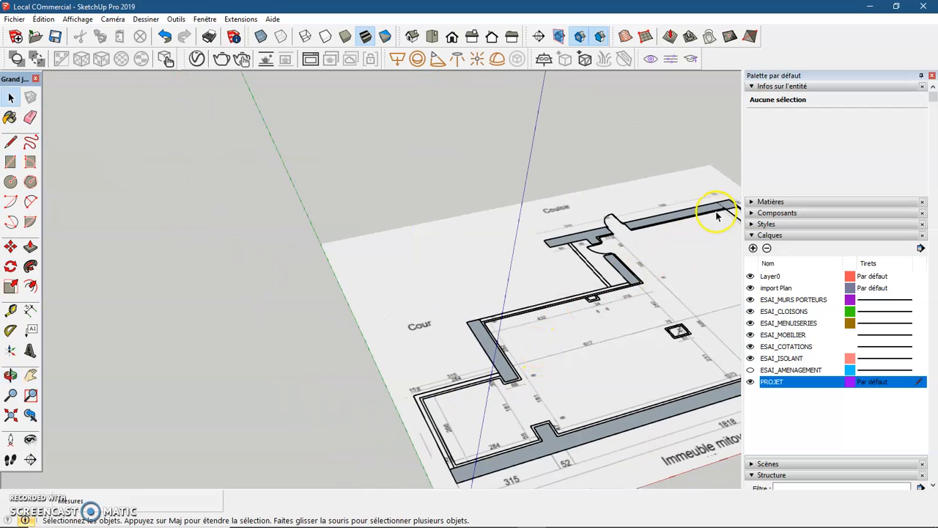
scroll(718, 215, up, 8)
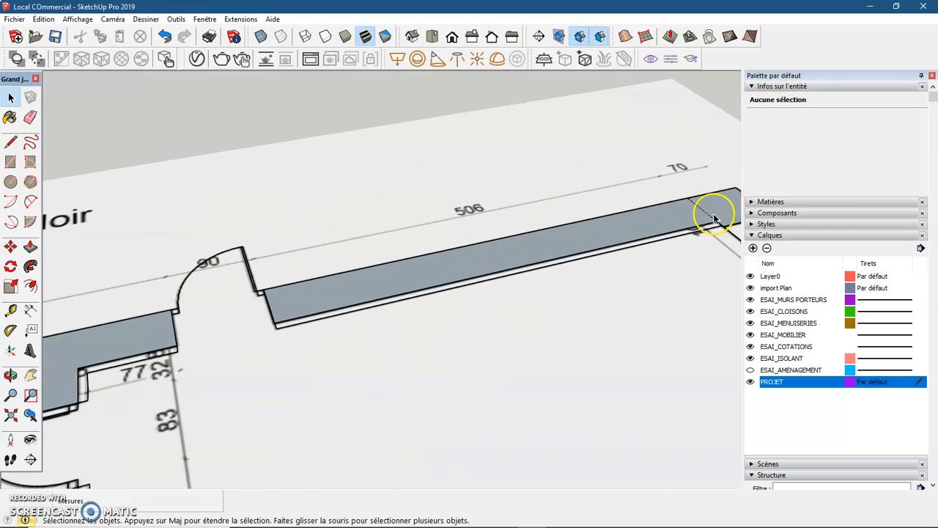
mouse_move(710, 213)
middle_down()
mouse_move(719, 274)
mouse_move(700, 203)
middle_up()
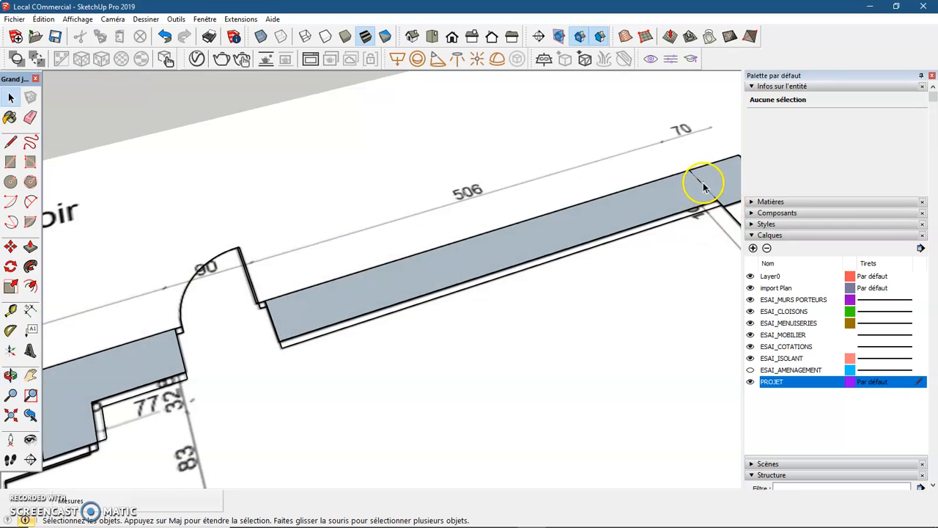
click(721, 199)
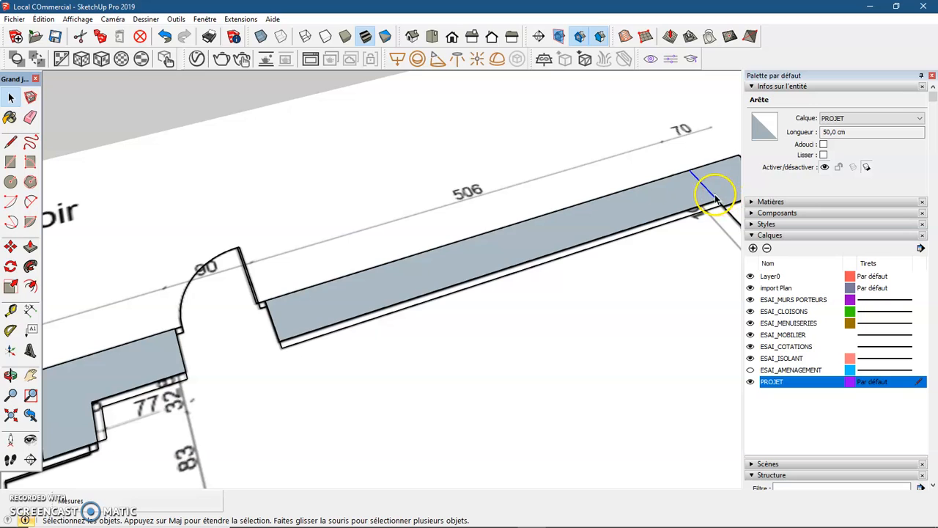
key(Delete)
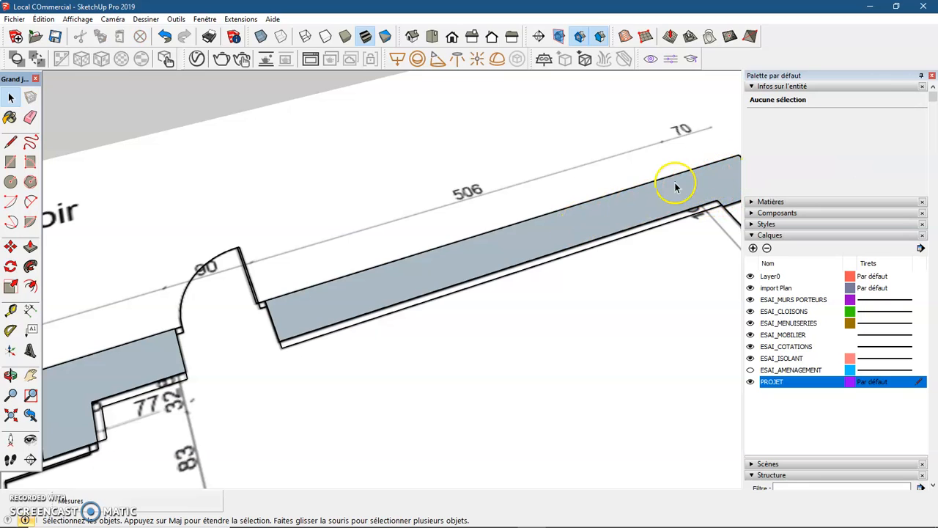
- Extrude the notched Couloir wall face along the 310 cm dimension upward by 250 cm with Push/Pull
scroll(676, 188, down, 2)
scroll(695, 212, down, 1)
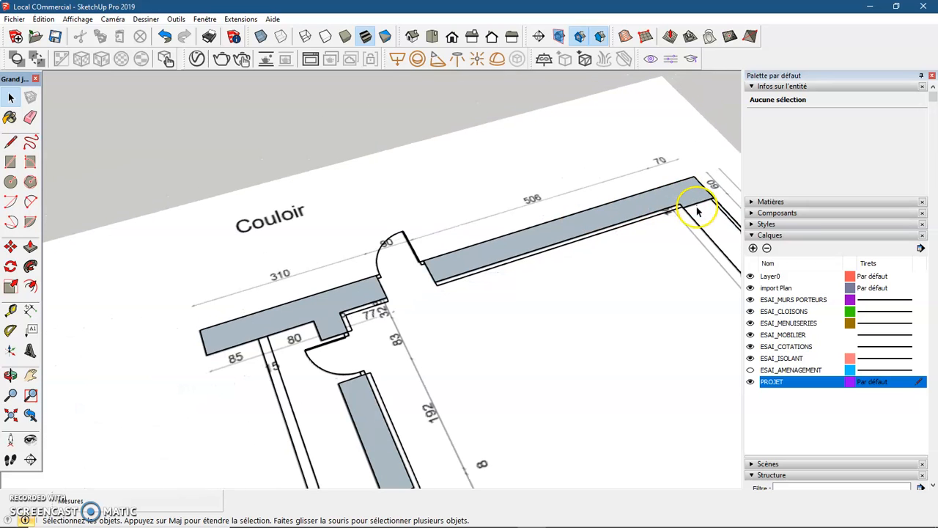
scroll(520, 373, down, 5)
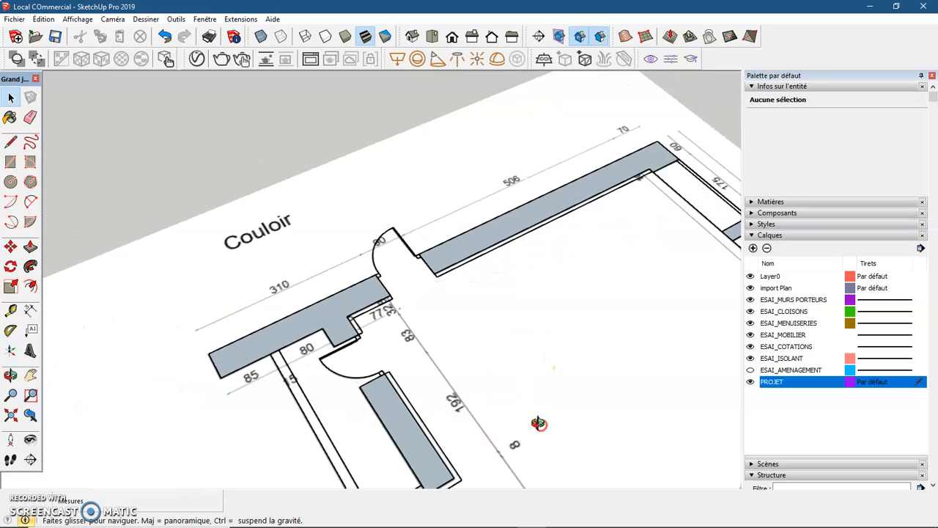
scroll(564, 371, down, 3)
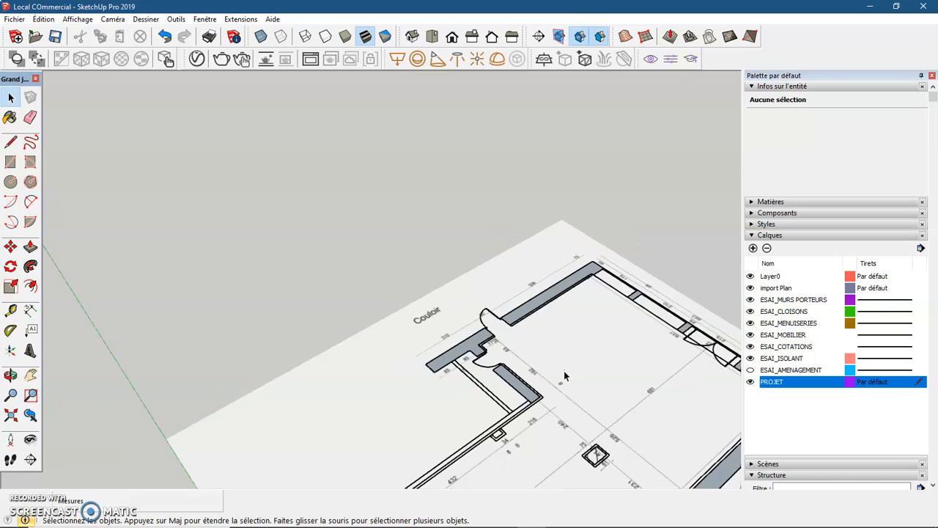
middle_drag(503, 399, 193, 314)
click(23, 249)
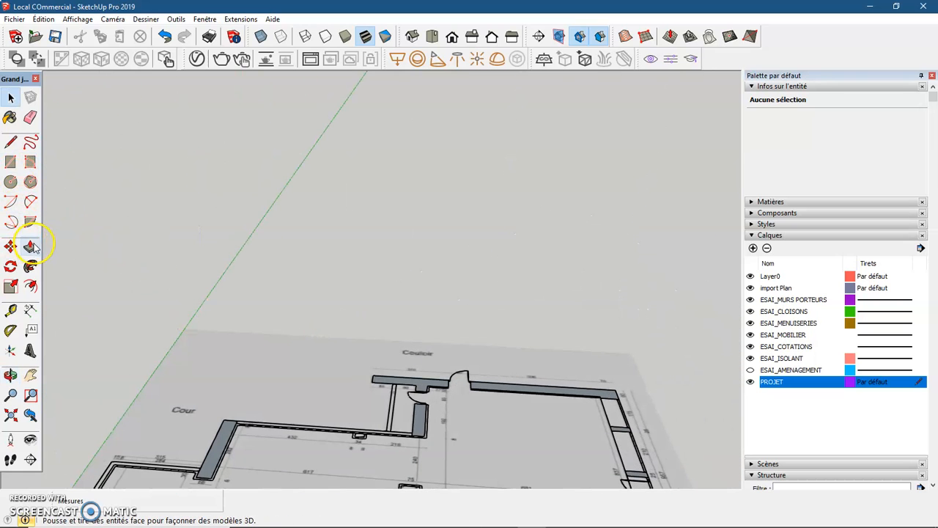
click(31, 248)
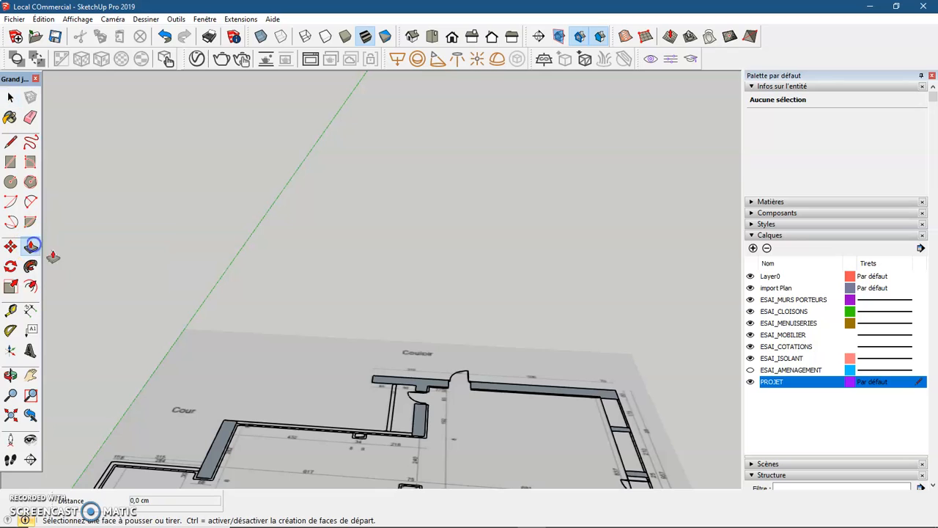
click(412, 380)
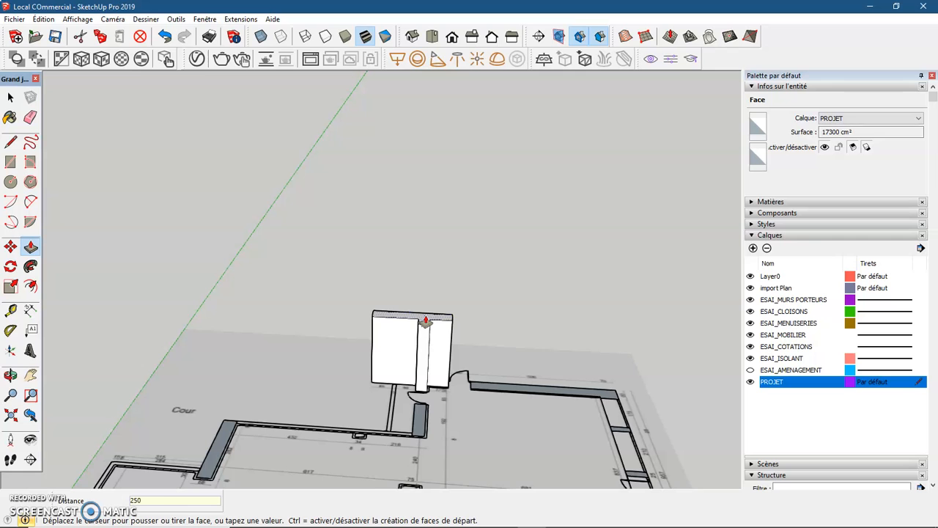
text(250)
key(Return)
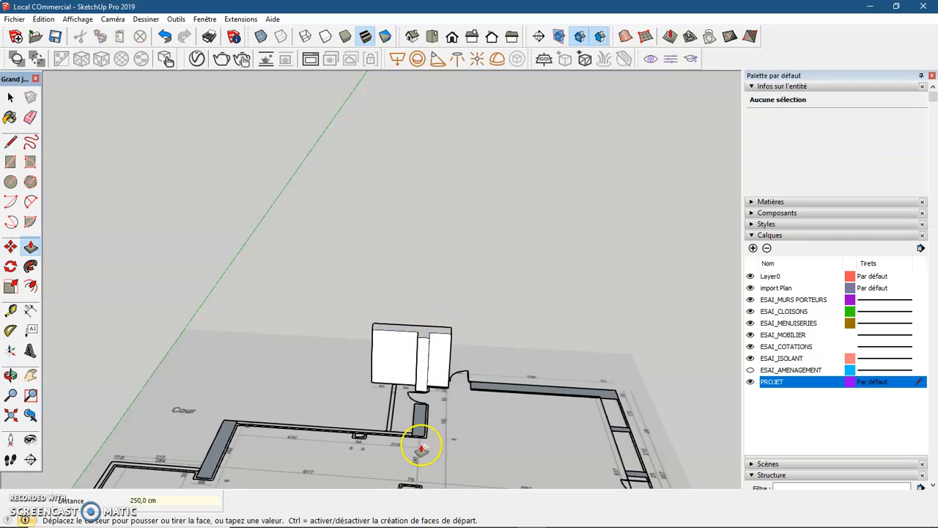
- Extrude the 506 cm Couloir wall face to 250 cm, matching the top of the neighbouring notched wall
middle_drag(398, 419, 515, 332)
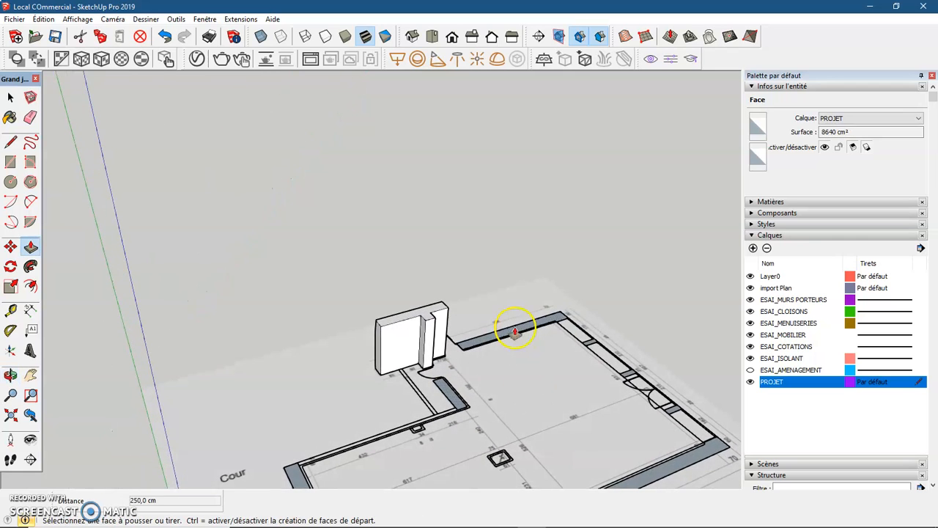
scroll(516, 332, up, 6)
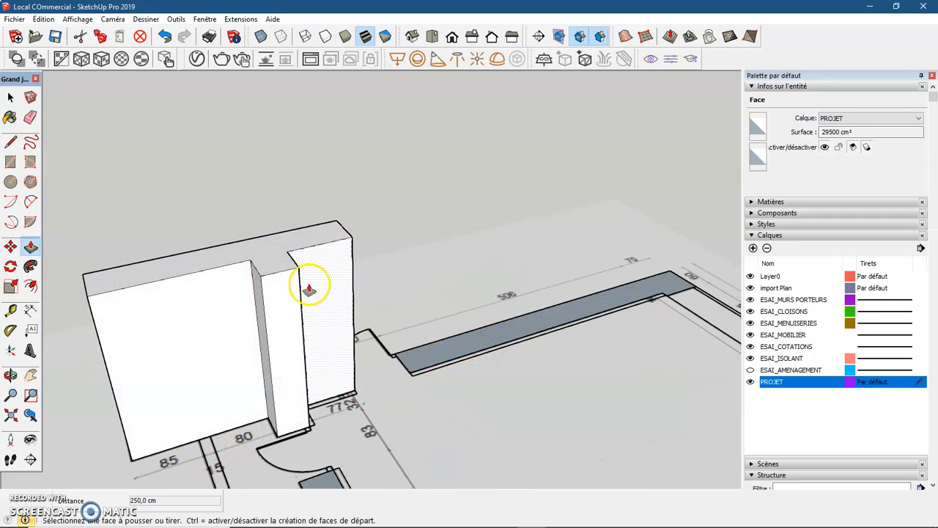
click(442, 355)
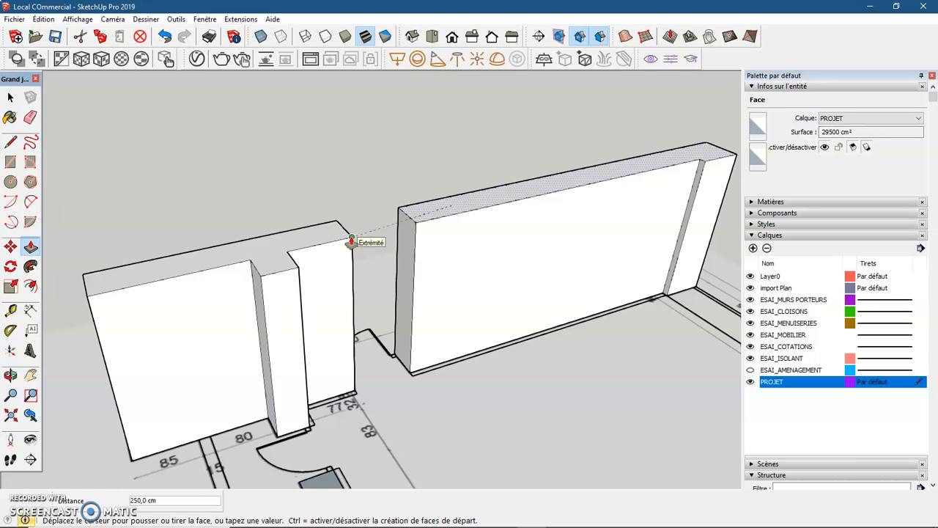
click(354, 240)
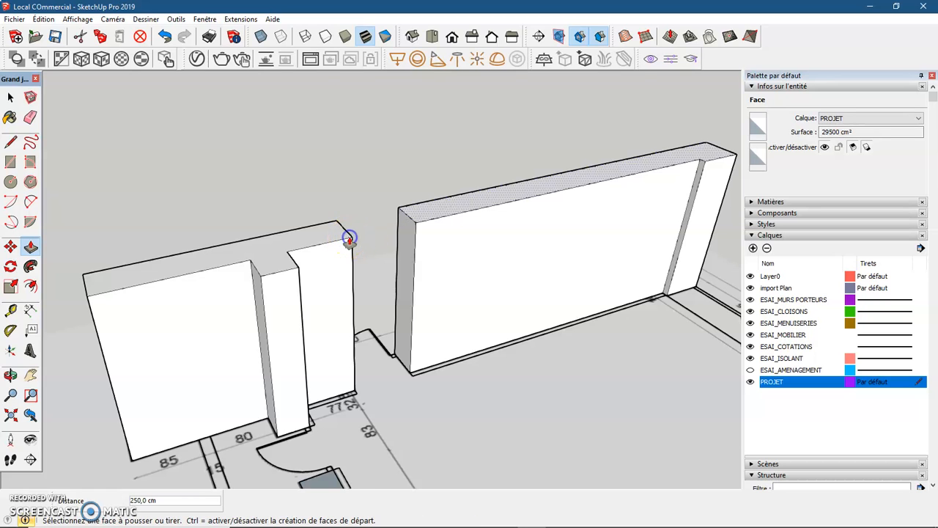
- Extrude the two facade piers on either side of the 210 cm opening to 250 cm, matching the existing wall tops
scroll(351, 240, down, 2)
scroll(350, 241, down, 2)
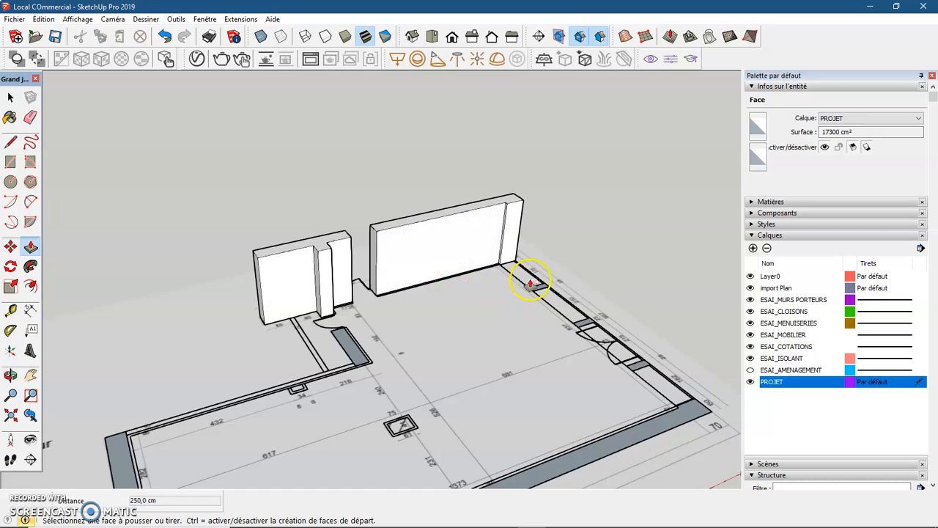
scroll(543, 295, up, 3)
scroll(543, 295, down, 1)
click(545, 292)
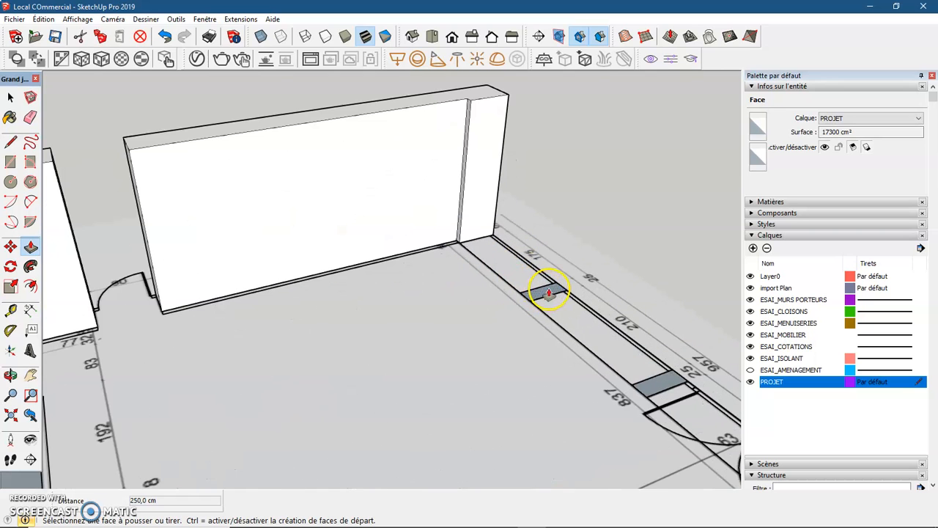
click(496, 98)
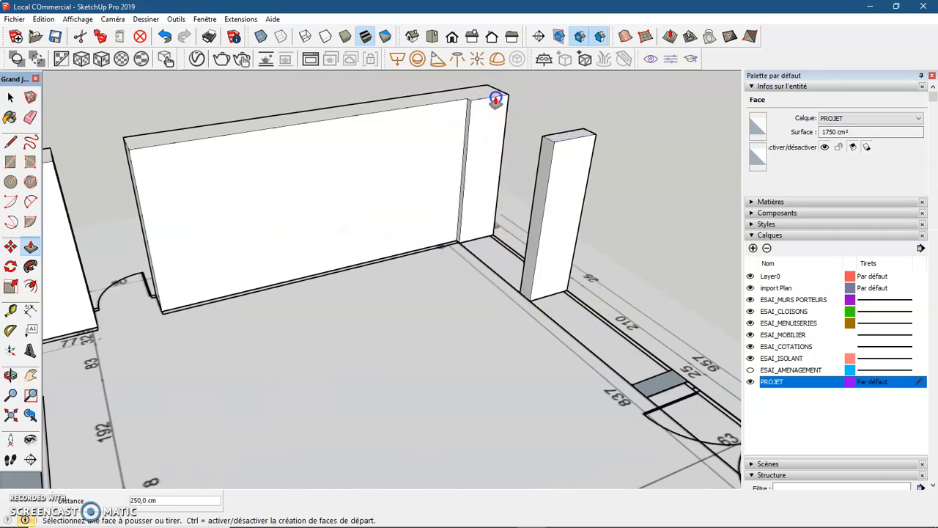
click(656, 384)
click(557, 146)
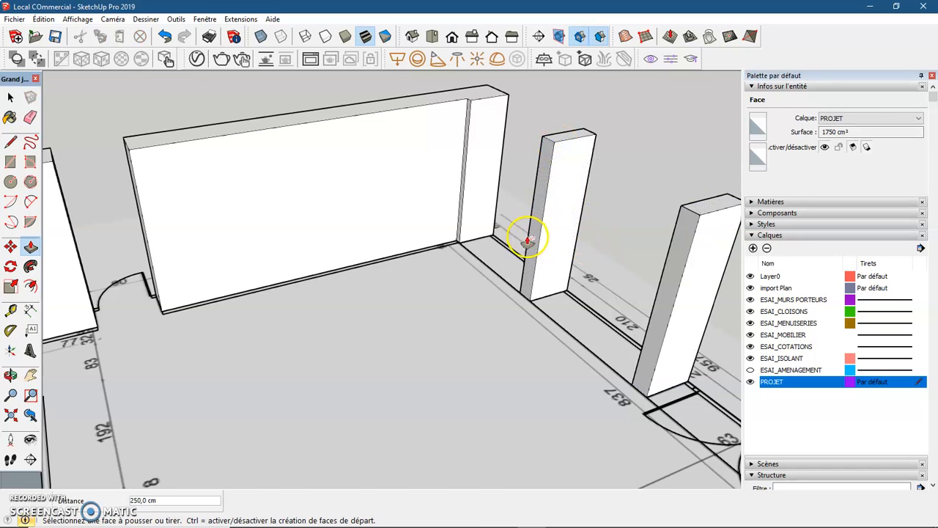
- Extrude the facade pier beside the 162 cm opening and the long Immeuble mitoyen wall to the same 250 cm height
scroll(525, 234, down, 3)
scroll(542, 253, down, 3)
scroll(612, 322, up, 5)
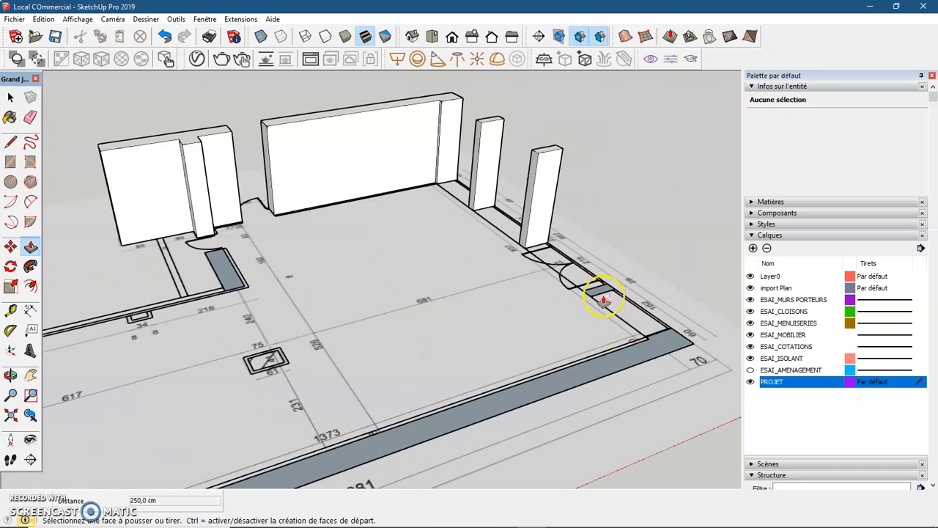
click(601, 291)
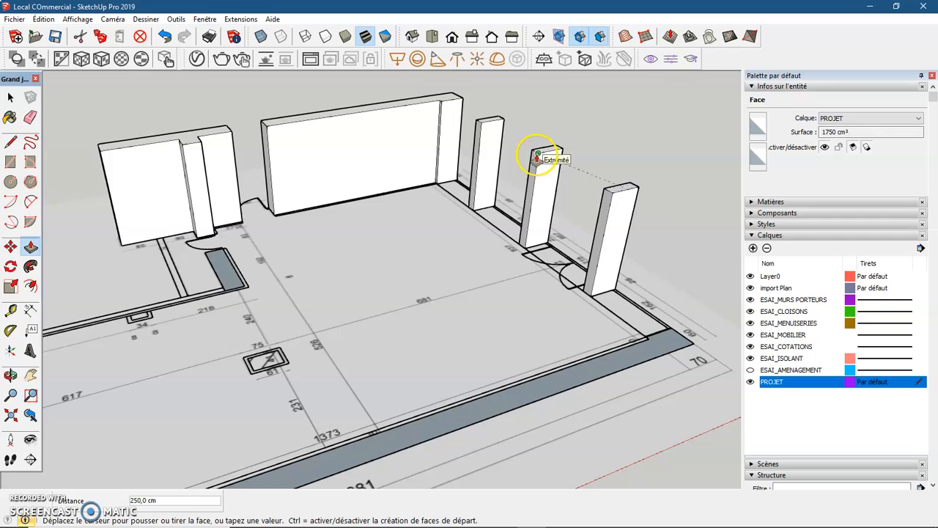
click(538, 156)
click(636, 352)
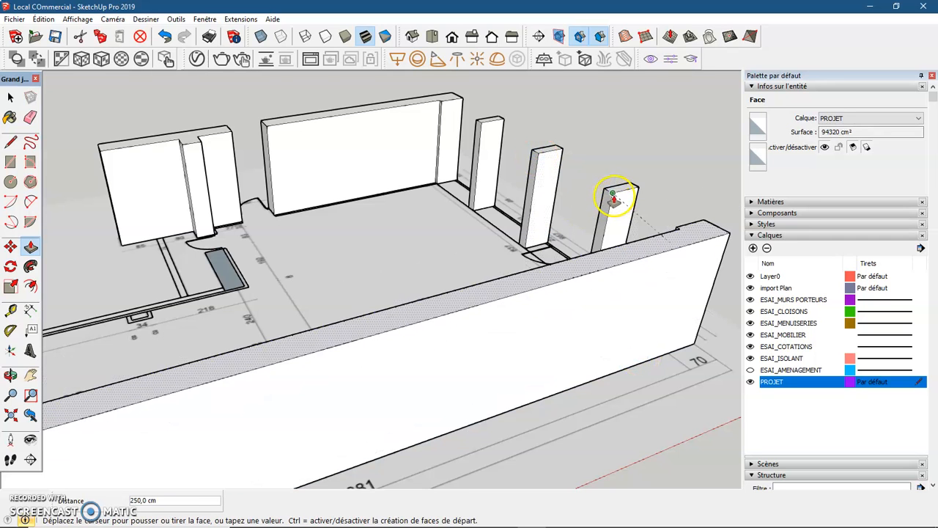
click(615, 200)
- Extrude the short interior wall along the 192 cm dimension to 250 cm, level with the notched Couloir wall
scroll(293, 304, down, 2)
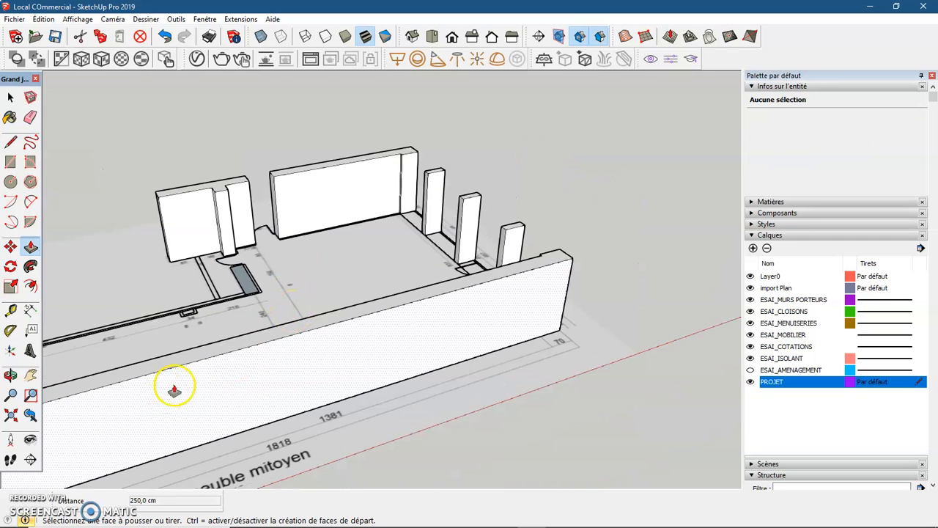
middle_drag(174, 390, 279, 344)
click(257, 326)
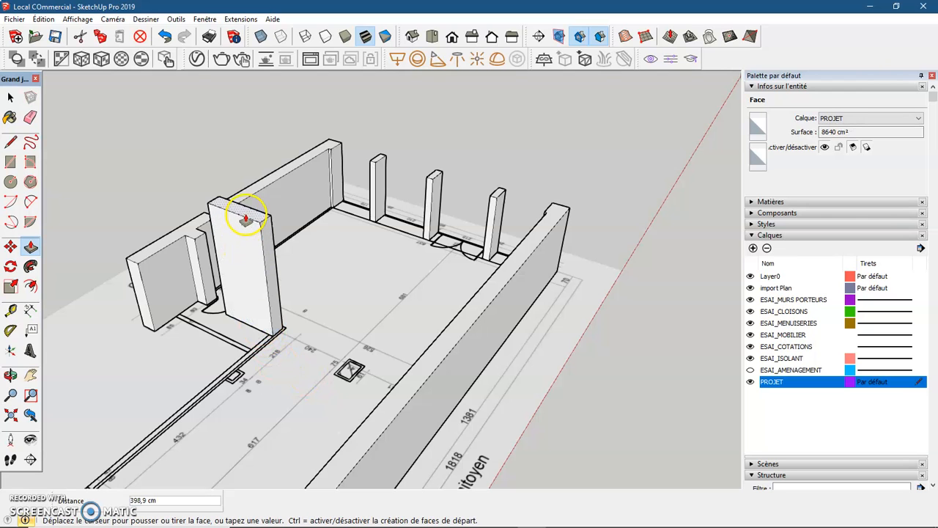
click(198, 240)
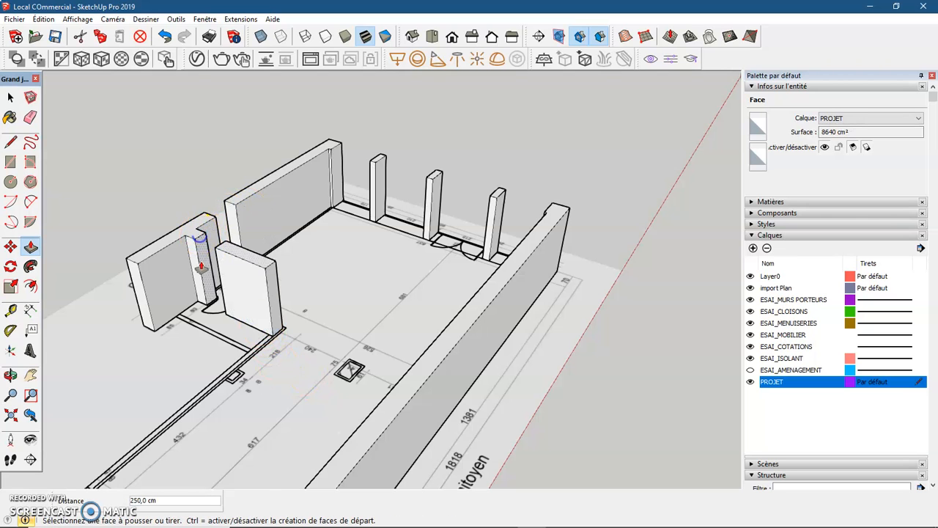
- Extrude the 282 cm wall next to the Cour to the height of the raised walls, then leave Push/Pull
scroll(199, 260, down, 3)
middle_drag(198, 262, 143, 383)
scroll(173, 398, up, 3)
scroll(172, 398, up, 2)
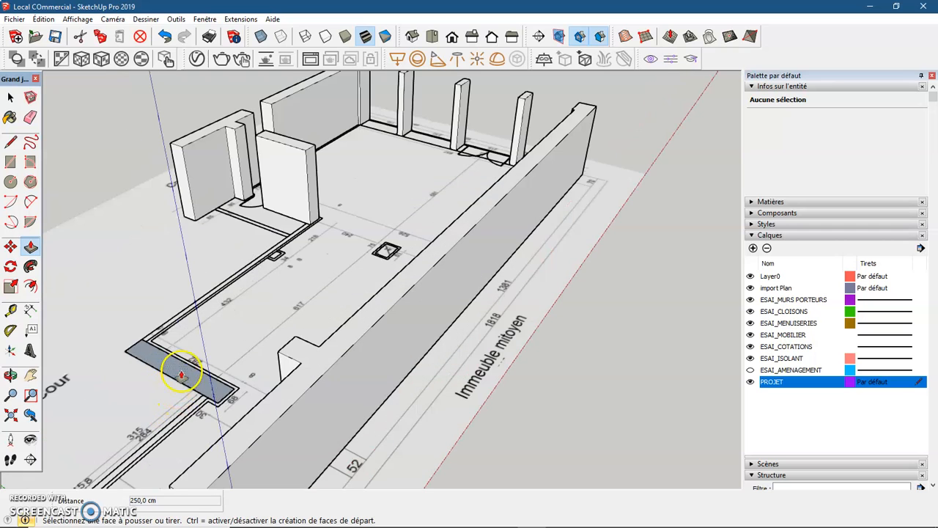
click(183, 376)
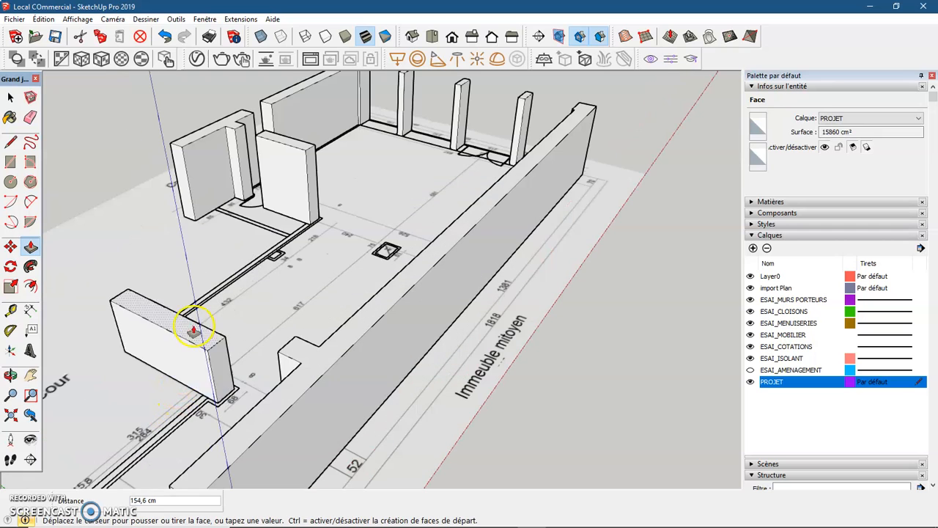
click(307, 154)
middle_drag(247, 356, 506, 367)
middle_drag(274, 425, 272, 356)
key(space)
scroll(391, 382, down, 8)
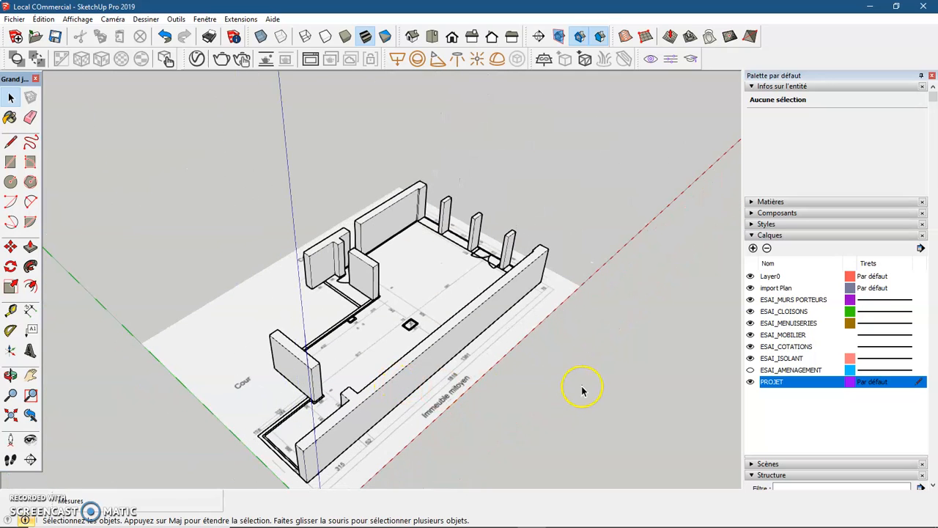
- Hide Layer0, import Plan and the ESAI layers MURS PORTEURS, CLOISONS, MENUISERIES, MOBILIER, COTATIONS and ISOLANT, leaving only PROJET visible
click(750, 277)
click(750, 287)
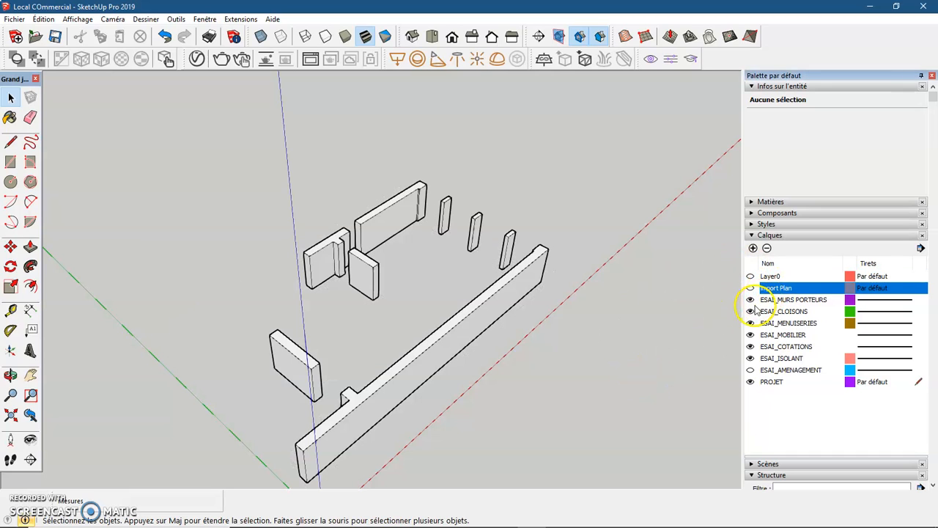
click(750, 299)
click(750, 311)
click(750, 323)
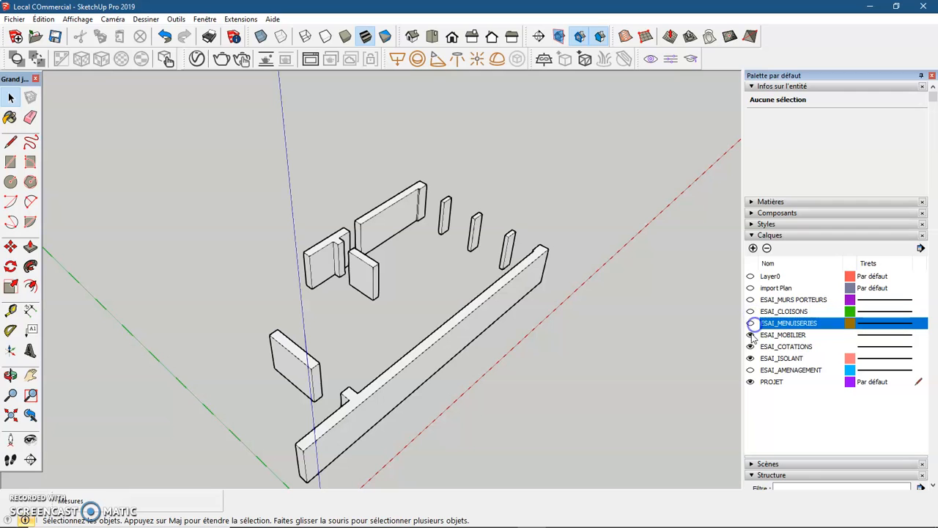
click(750, 334)
click(750, 346)
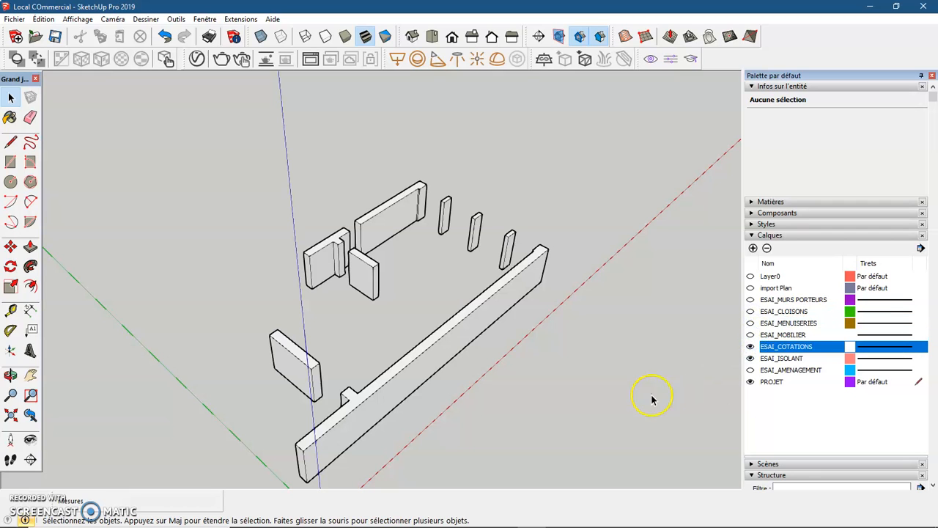
click(750, 358)
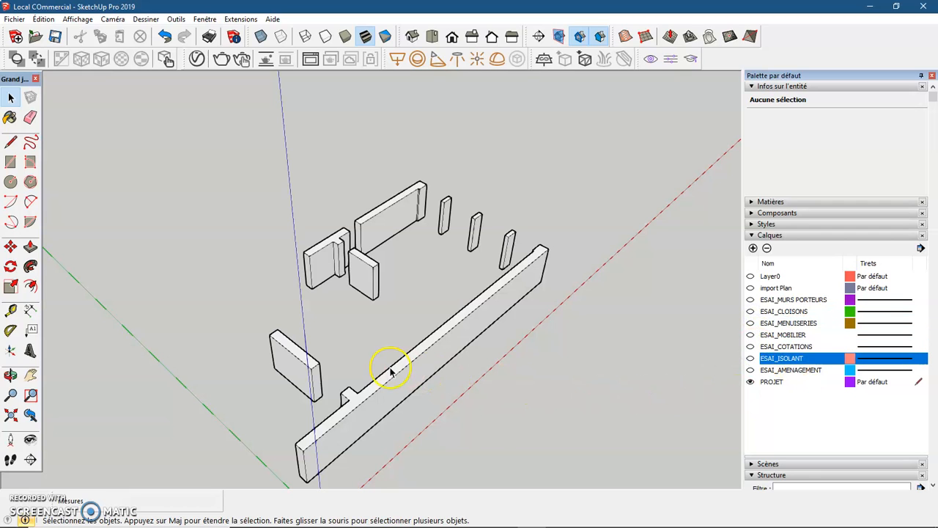
- Select all the extruded walls and facade piers together and make them into one group
middle_drag(390, 371, 673, 386)
middle_drag(349, 341, 189, 208)
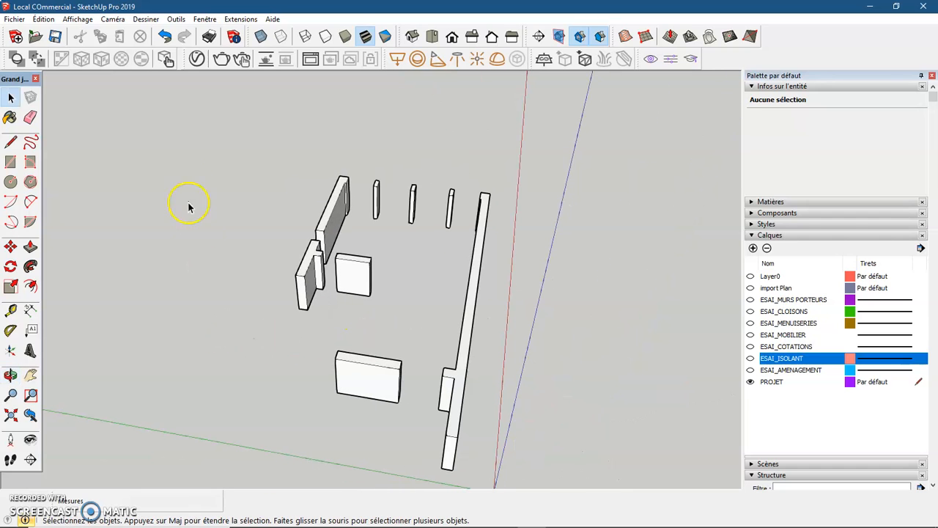
drag(211, 140, 591, 483)
scroll(396, 333, down, 2)
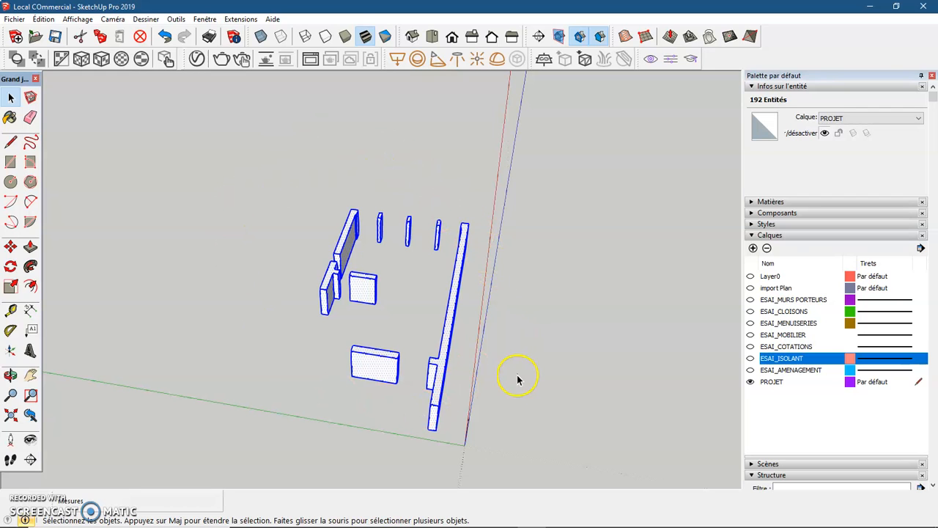
middle_drag(505, 412, 394, 352)
right_click(396, 350)
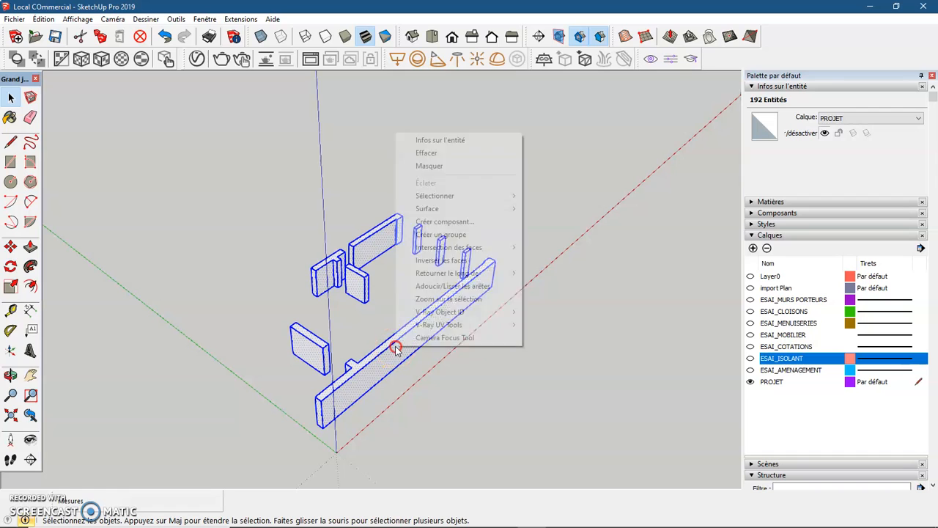
click(434, 235)
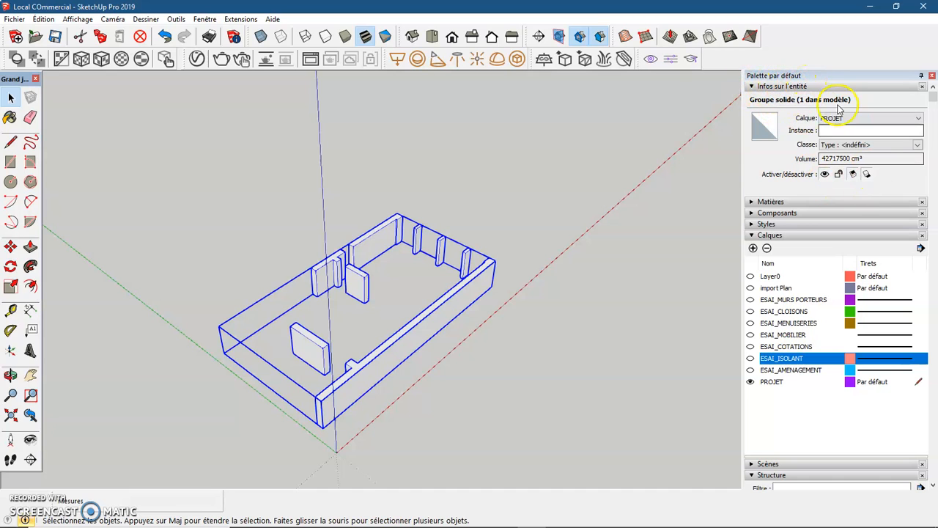
- Name the wall group's instance "murs extérieurs" and select it in the model structure list
click(834, 130)
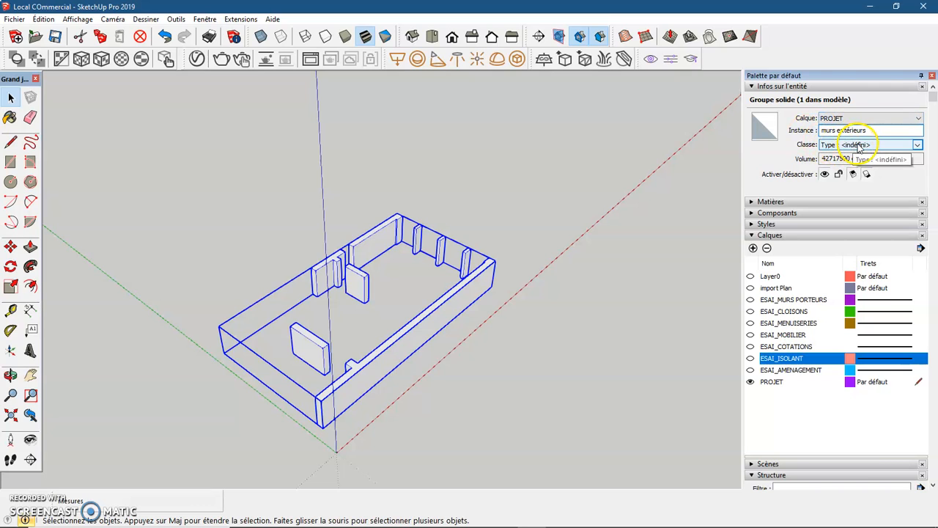
click(524, 211)
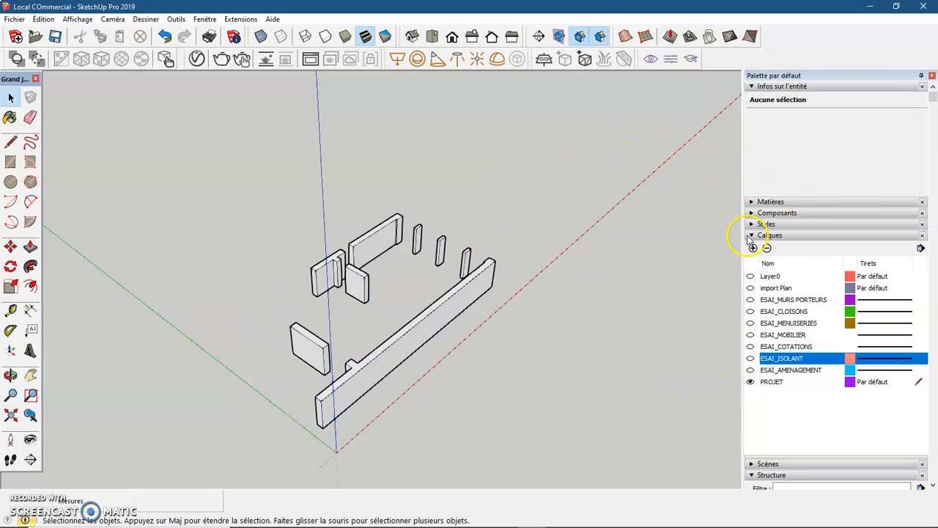
click(752, 236)
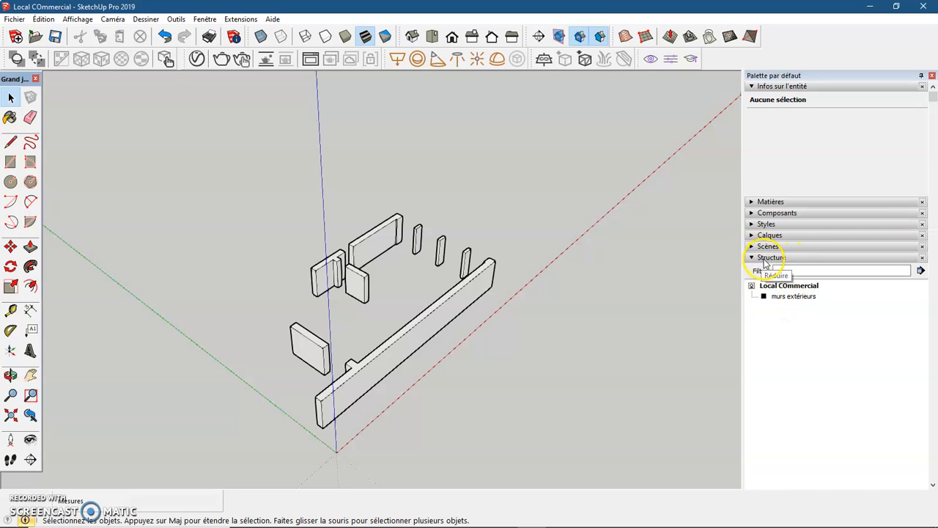
click(778, 298)
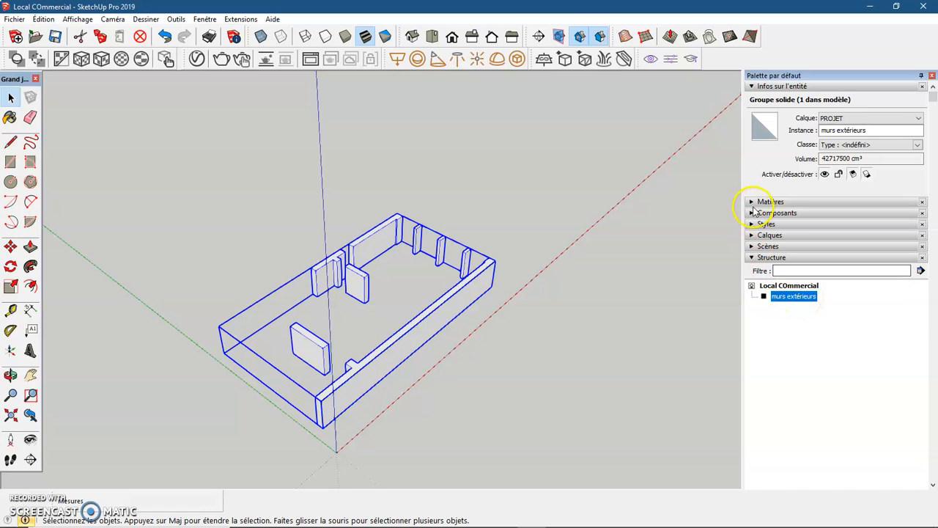
- Show Layer0, import Plan and all seven ESAI layers again, from MURS PORTEURS through AMENAGEMENT, alongside PROJET
click(751, 236)
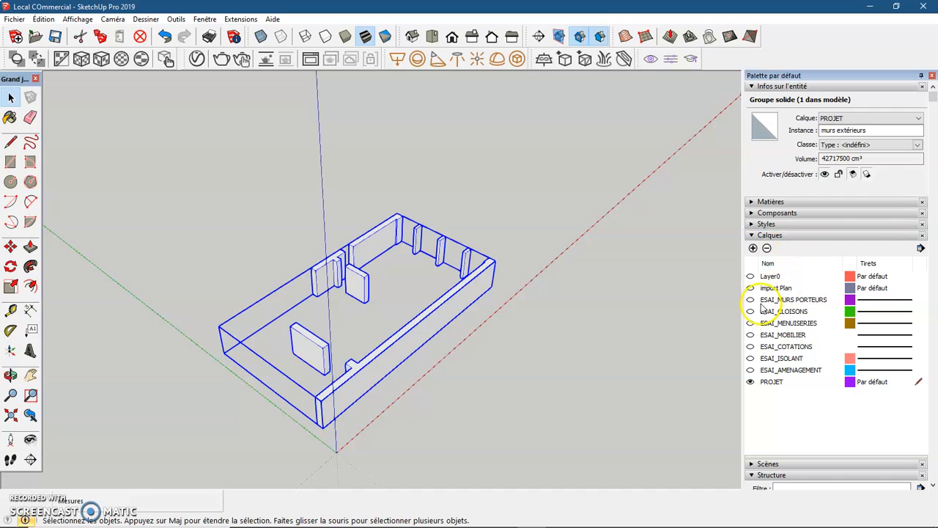
click(750, 278)
click(750, 287)
click(751, 299)
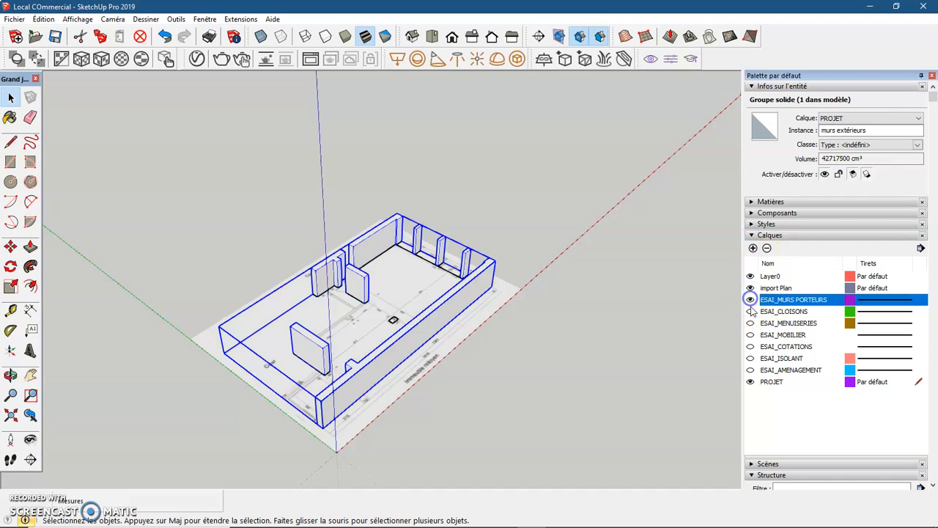
click(750, 311)
click(750, 322)
click(750, 335)
click(750, 346)
click(750, 358)
click(750, 370)
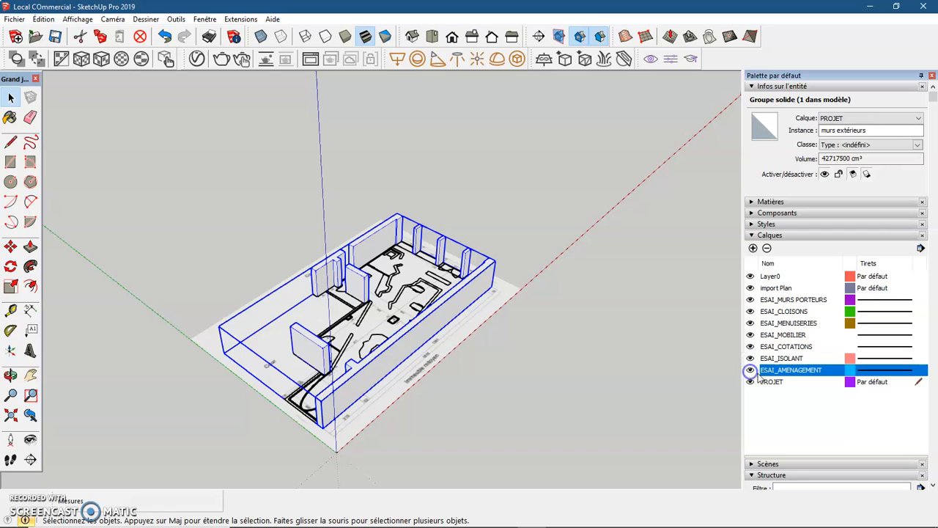
click(755, 235)
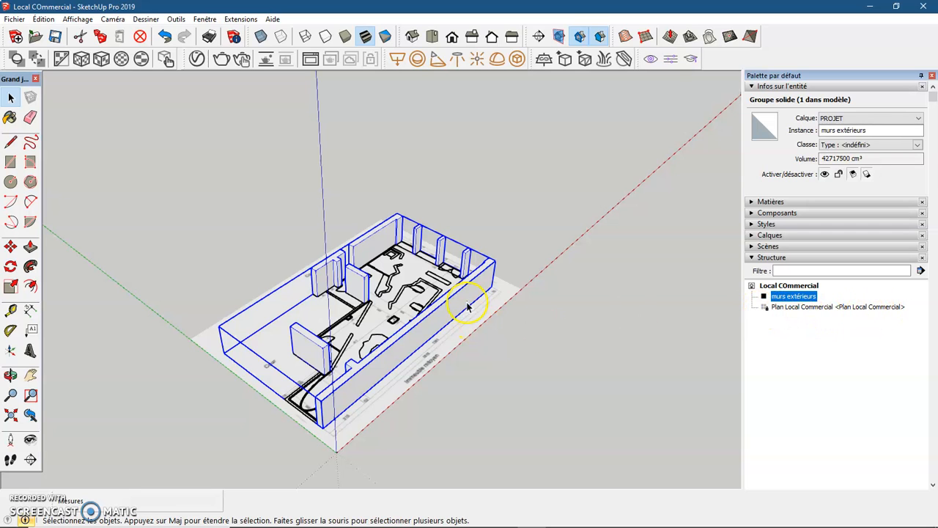
- Deselect the wall group and examine the raised walls over the floor plan from several angles
click(509, 243)
middle_drag(450, 318, 453, 411)
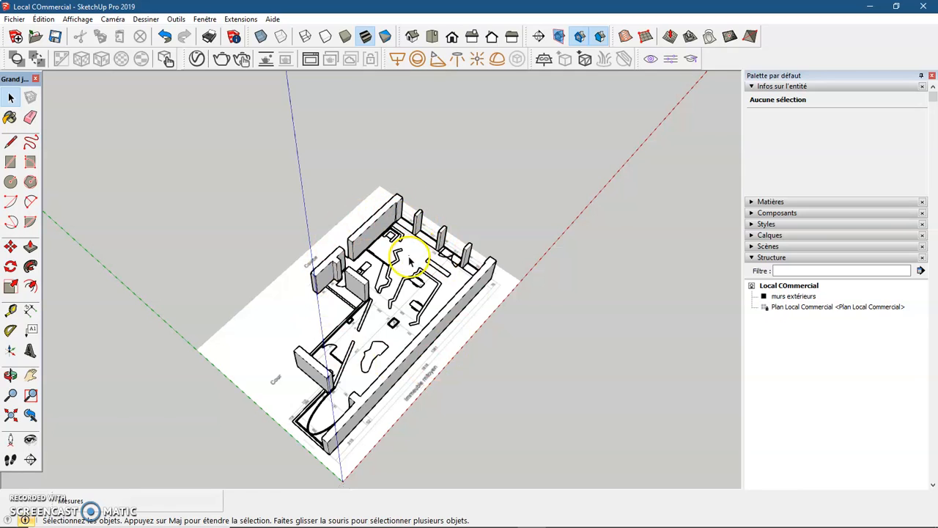
scroll(409, 260, up, 3)
middle_drag(404, 256, 414, 205)
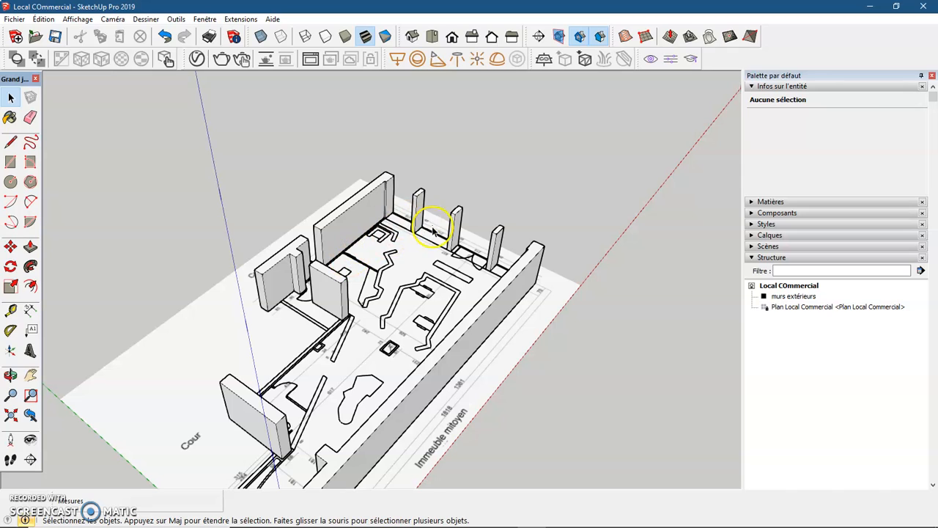
middle_drag(465, 357, 309, 351)
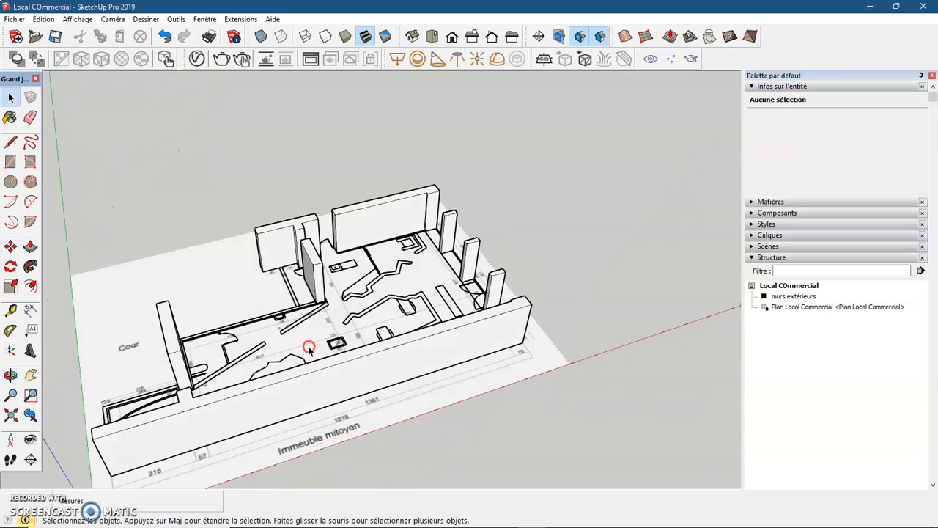
scroll(319, 342, down, 2)
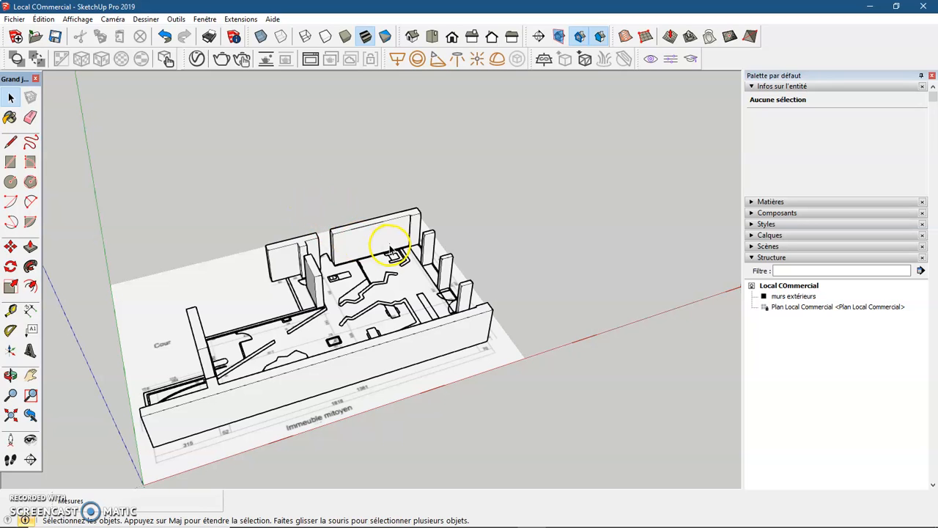
mouse_move(246, 260)
middle_down()
mouse_move(315, 278)
mouse_move(434, 268)
mouse_move(249, 256)
middle_up()
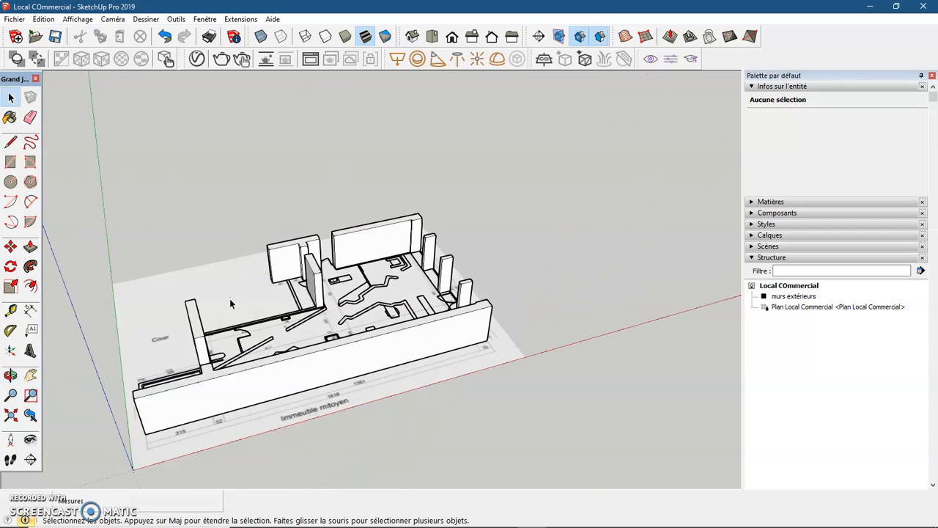